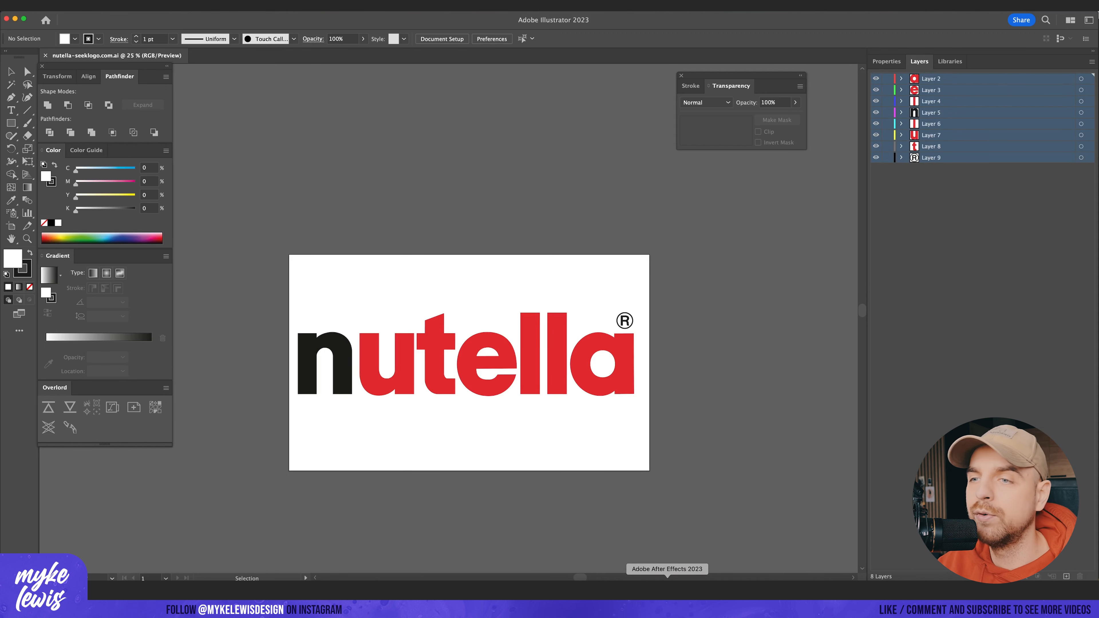
Step: Switch to Photoshop and add a new empty layer above the white background
click(668, 592)
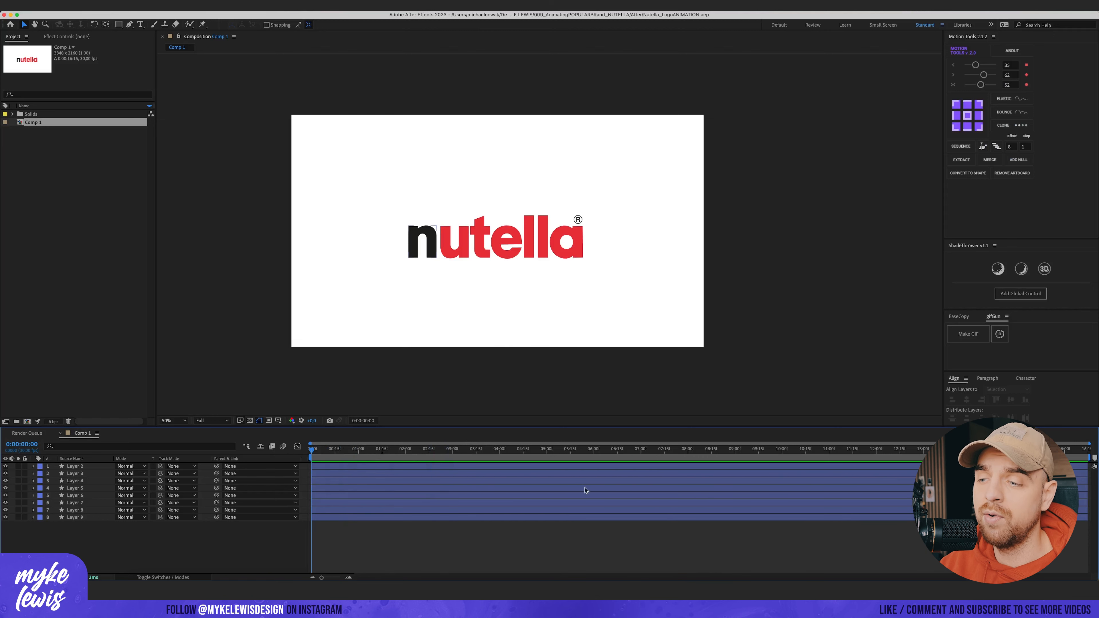
click(638, 591)
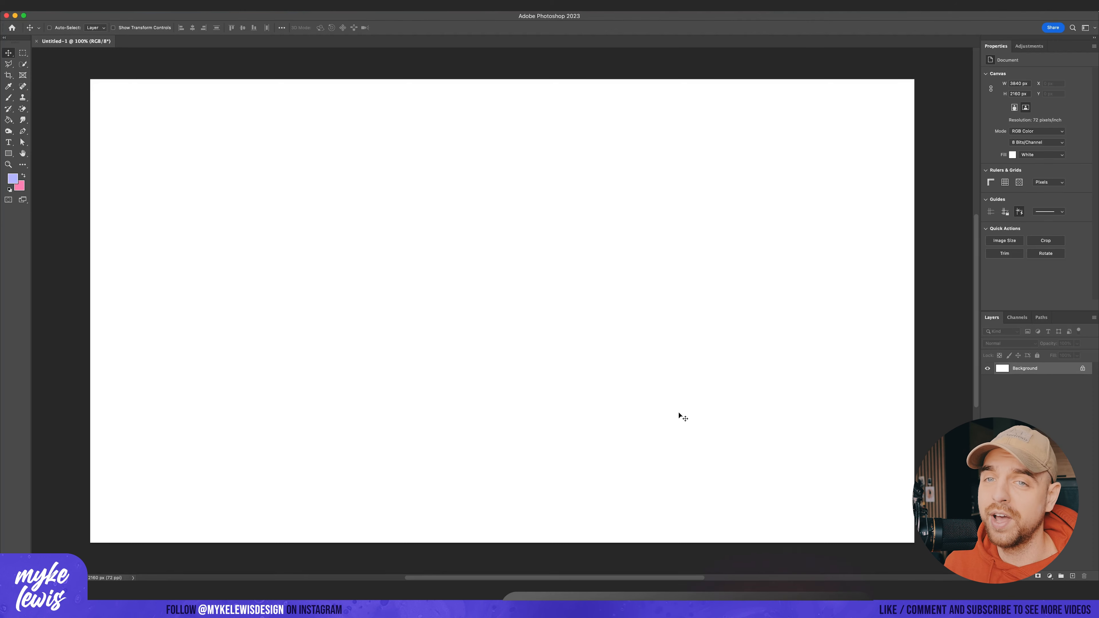
click(1072, 577)
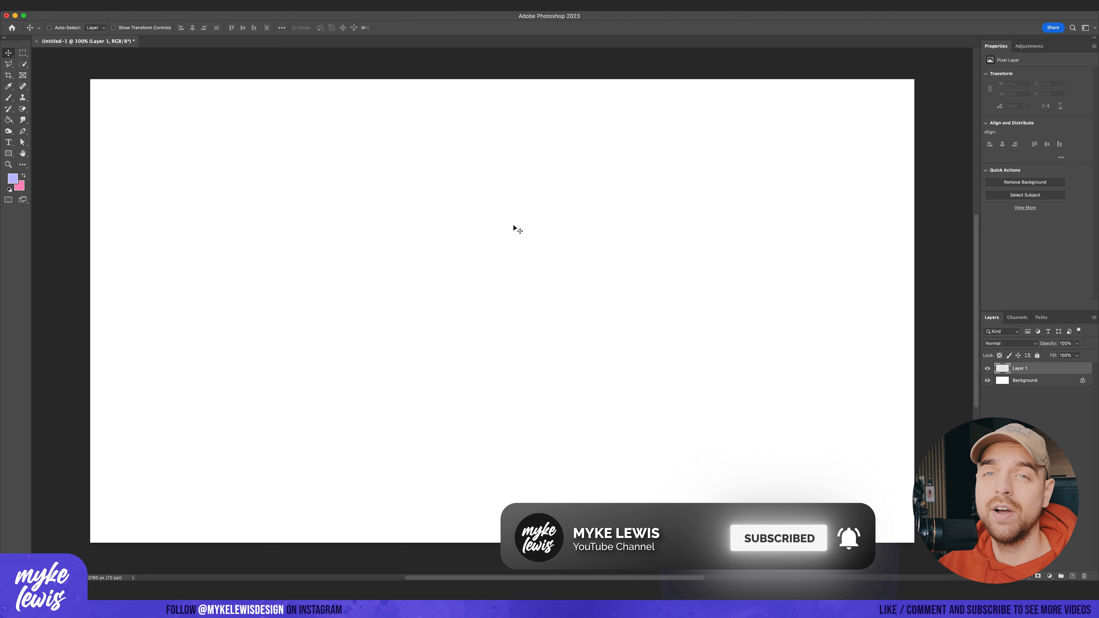
Step: Pick the Brush tool and paint a large black dot near the centre of the canvas
key(b)
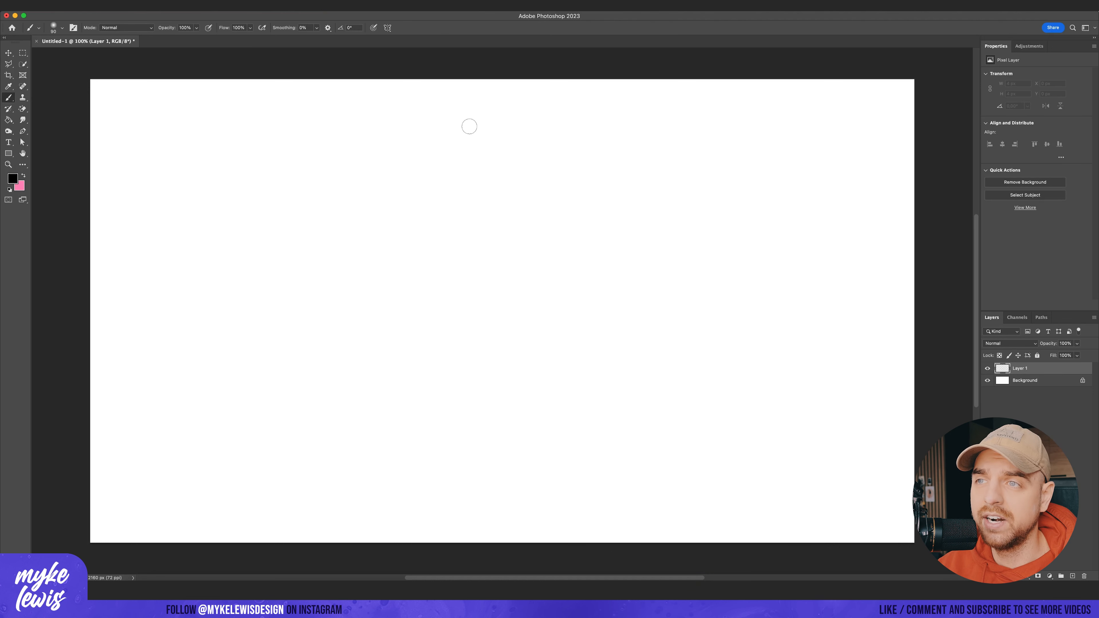
drag(468, 125, 479, 126)
key(super+z)
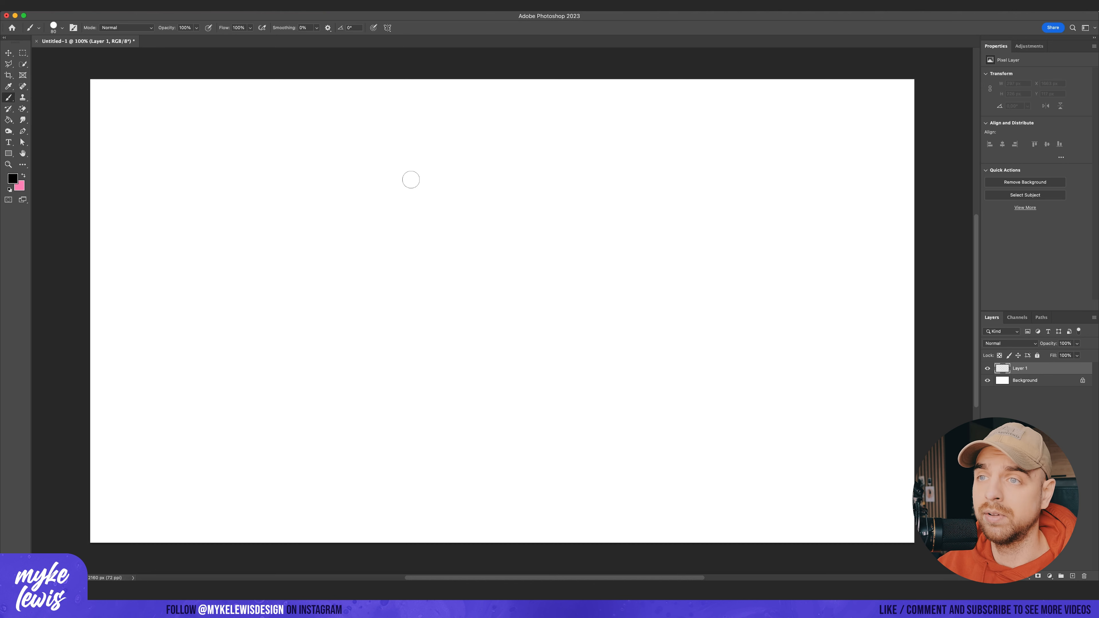
click(475, 312)
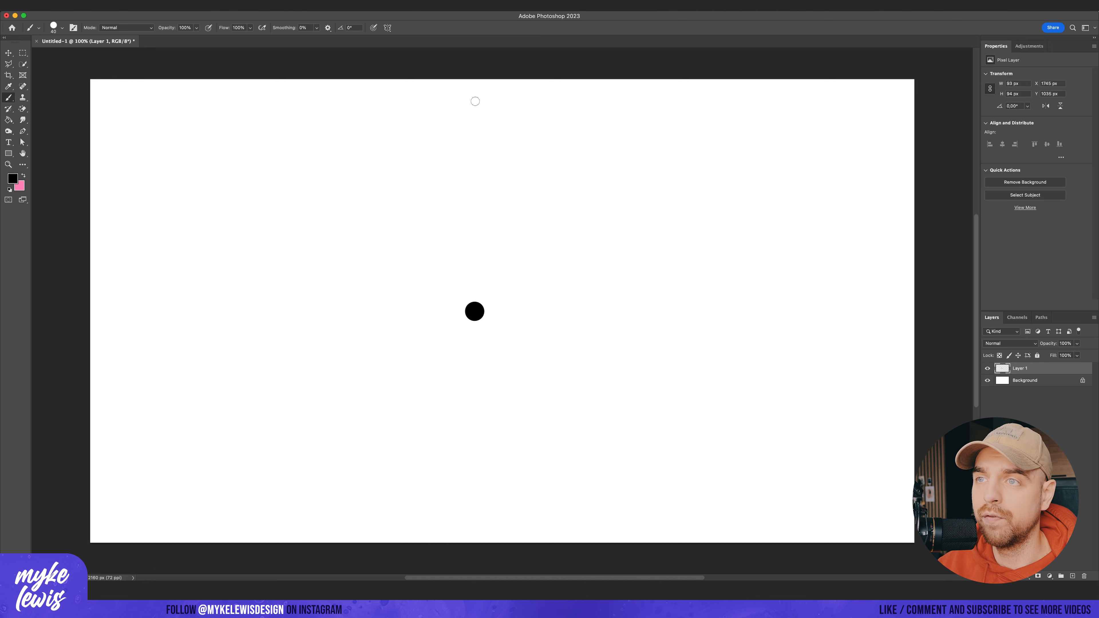
Step: Reduce the brush size and draw a downward-pointing arrow above the black dot
key(bracketleft)
mouse_move(476, 101)
mouse_down()
mouse_move(475, 193)
mouse_move(510, 168)
mouse_up()
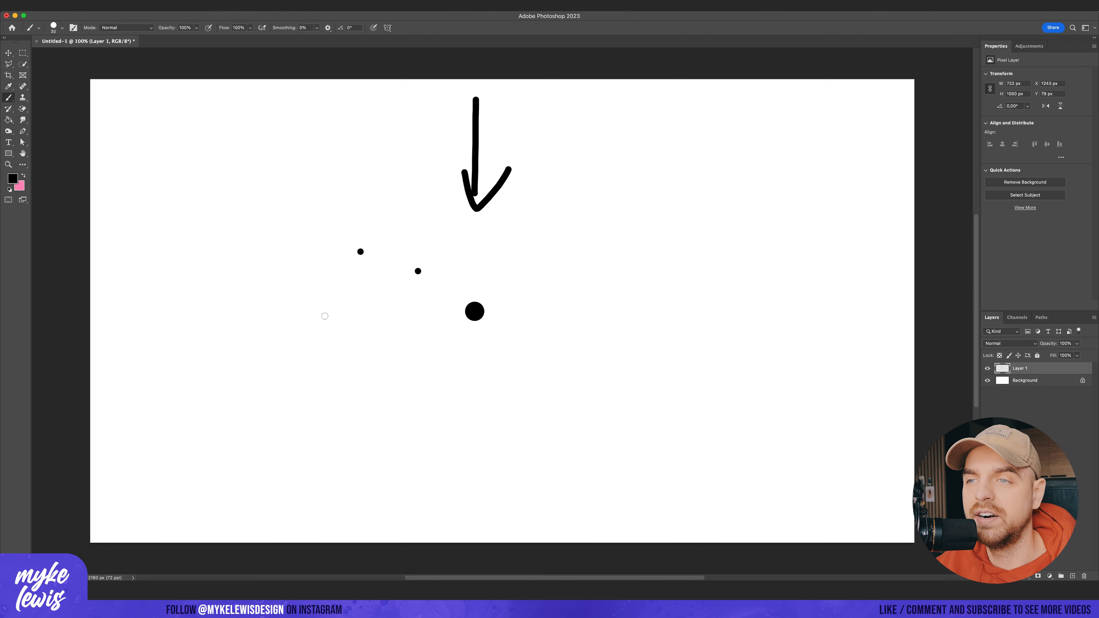
Step: Set the foreground colour to red and paint a small red dot just above and right of the black dot
click(13, 180)
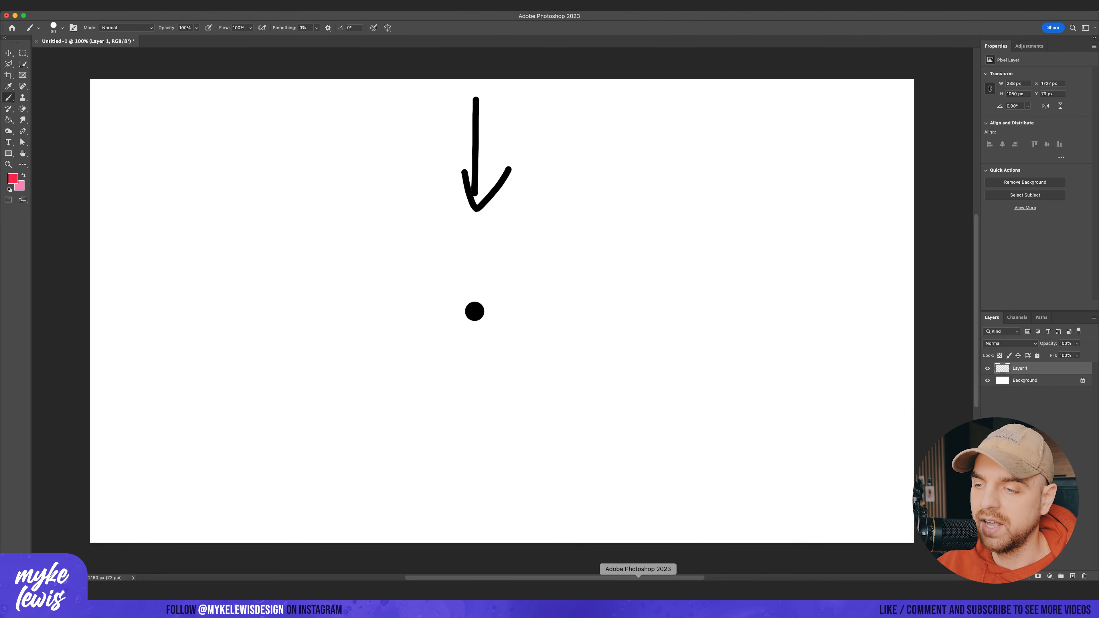
click(667, 598)
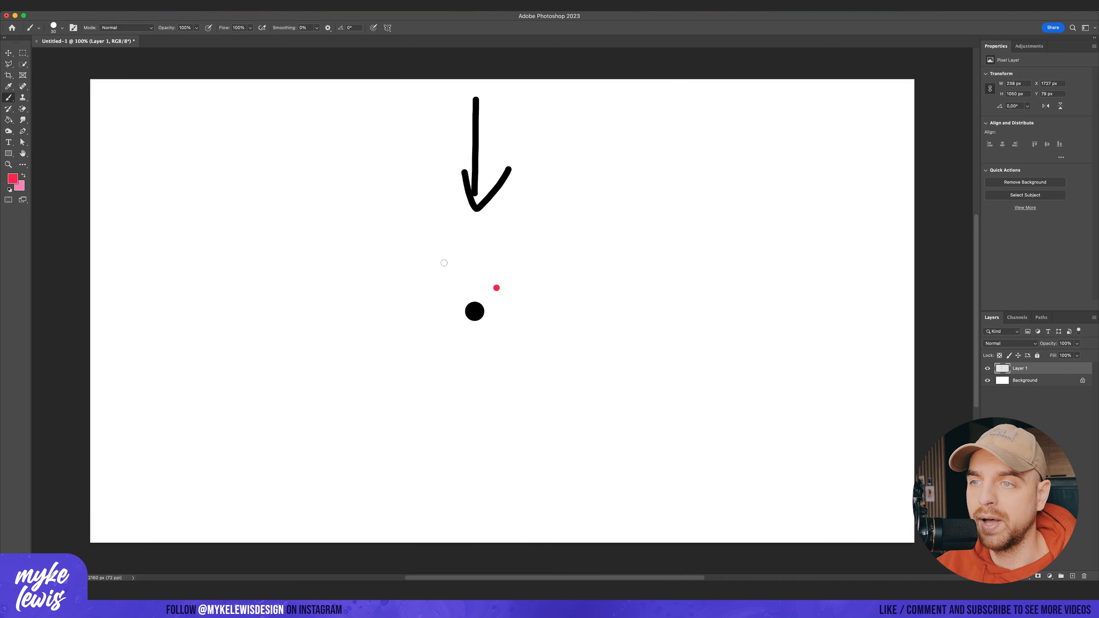
click(486, 245)
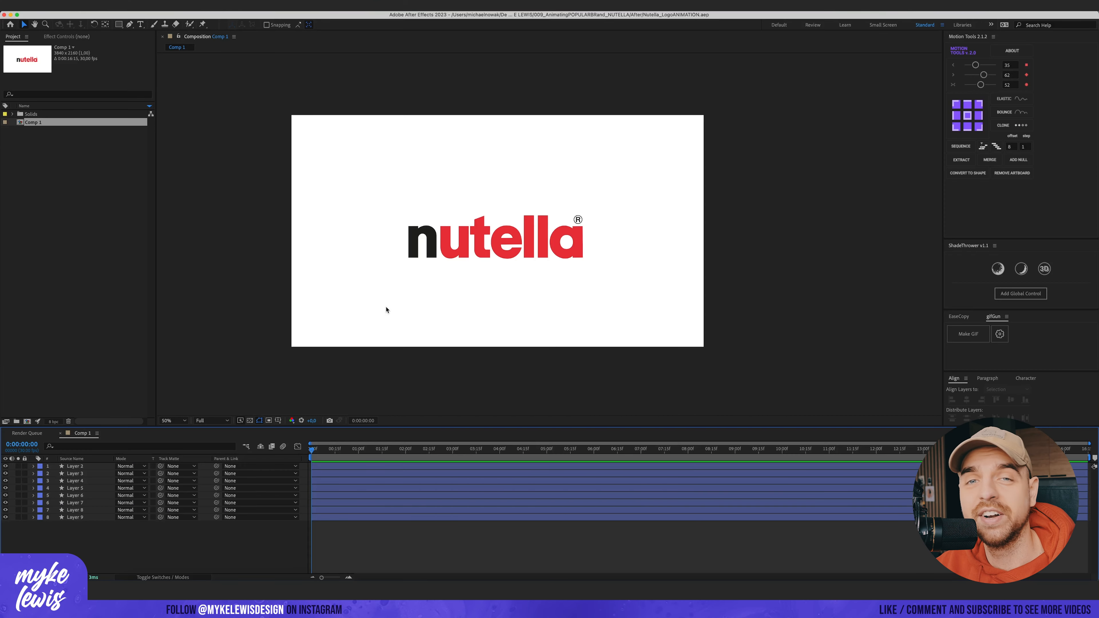
Step: Back in After Effects, zoom the composition in and select each logo layer to see which letter it holds
drag(136, 552, 92, 463)
scroll(527, 317, up, 1)
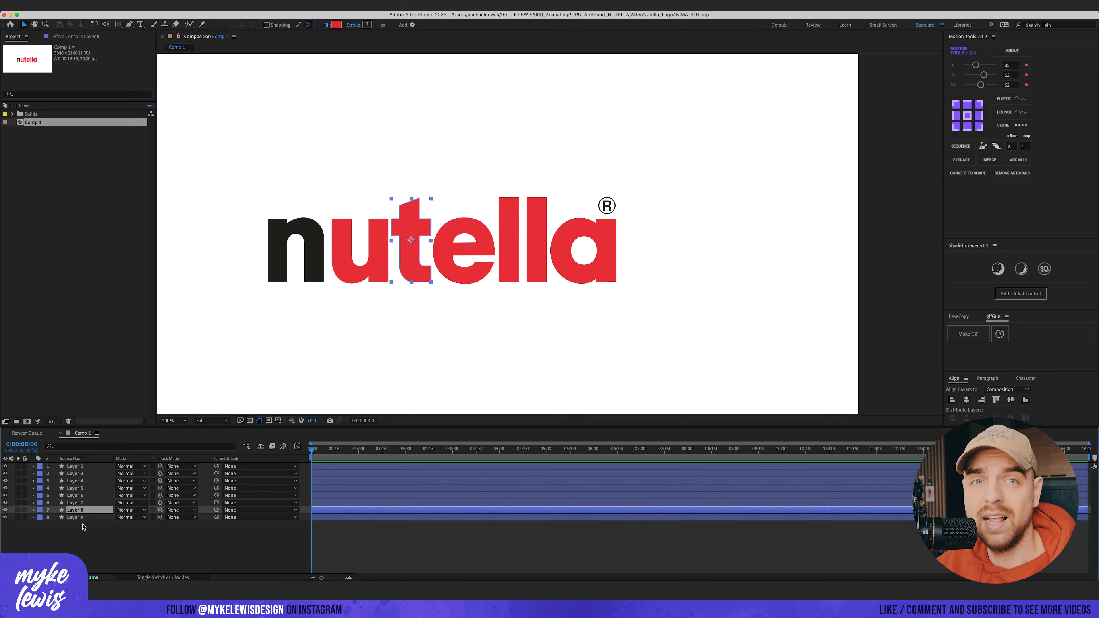
click(77, 503)
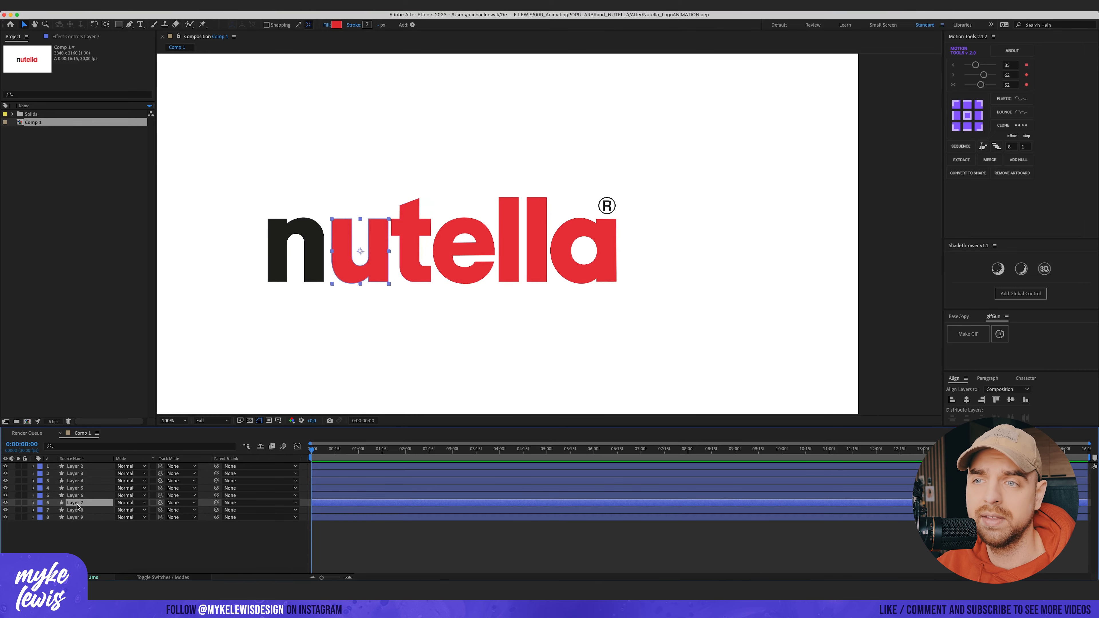
click(76, 473)
click(80, 467)
click(82, 481)
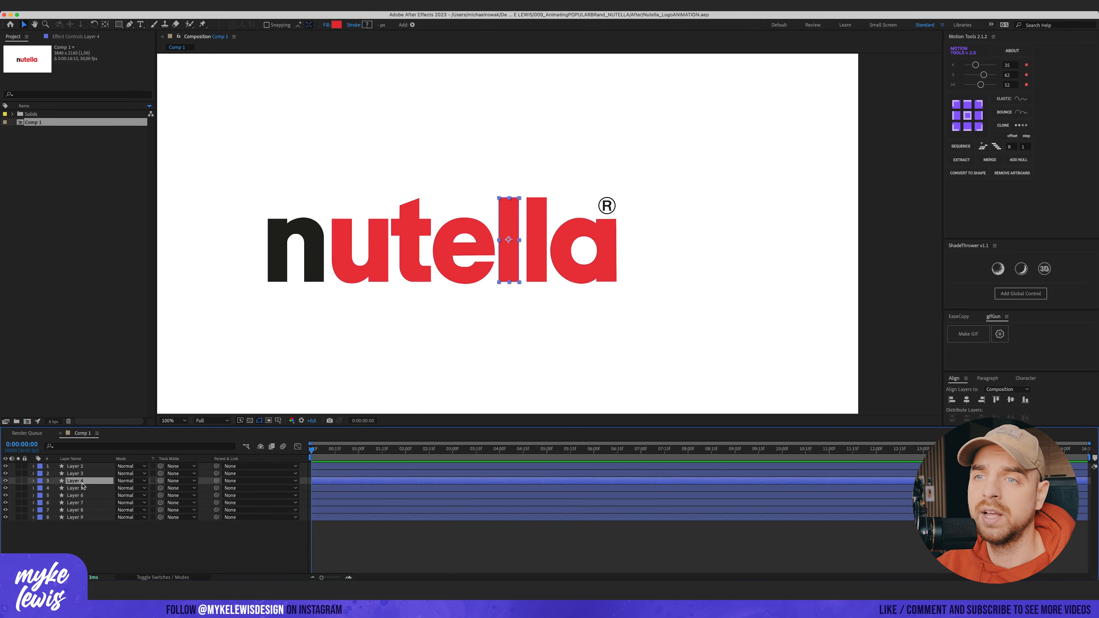
click(85, 503)
click(86, 511)
click(83, 488)
click(80, 474)
click(83, 488)
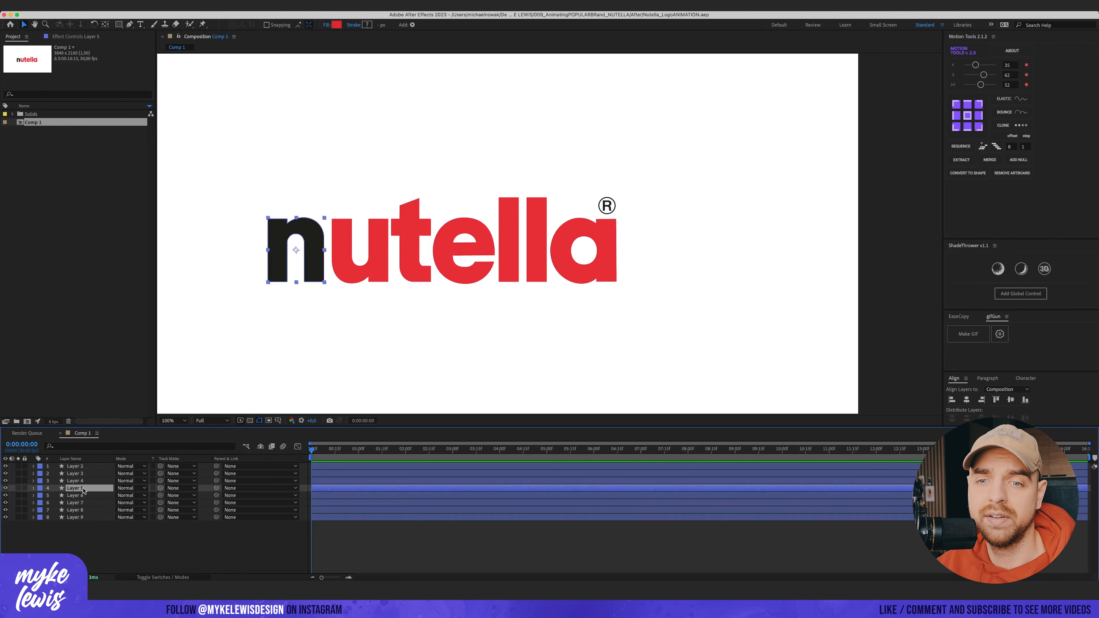
Step: Move the layer holding the black n to the bottom of the layer stack
drag(83, 488, 82, 528)
click(83, 509)
click(83, 503)
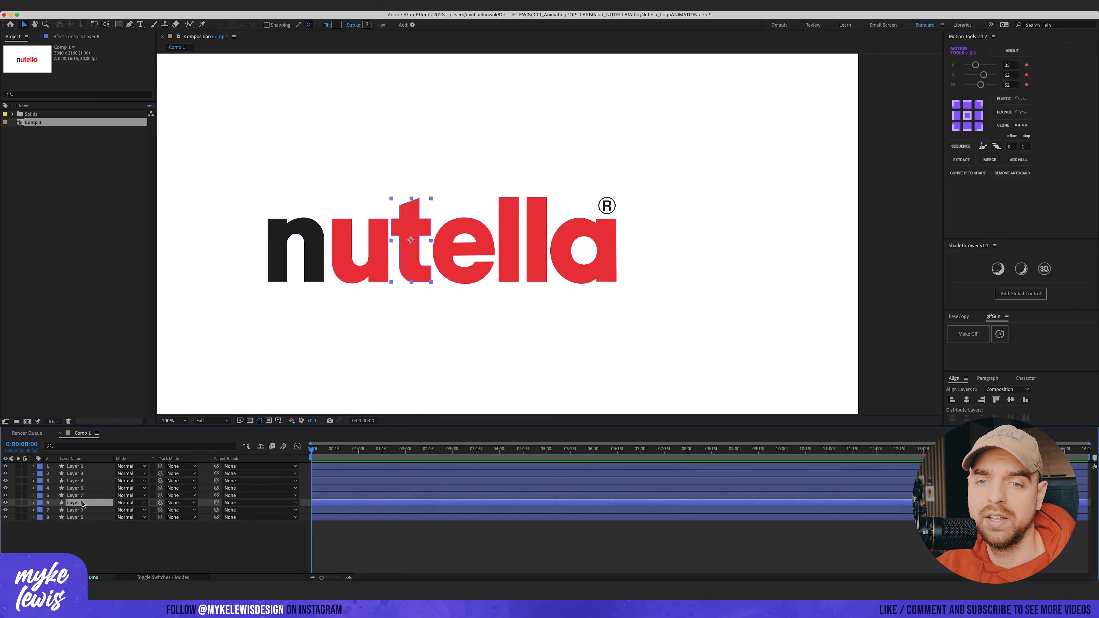
Step: Select the red letter layers, label them red, and hide all letter layers so only the ® remains visible
click(83, 468)
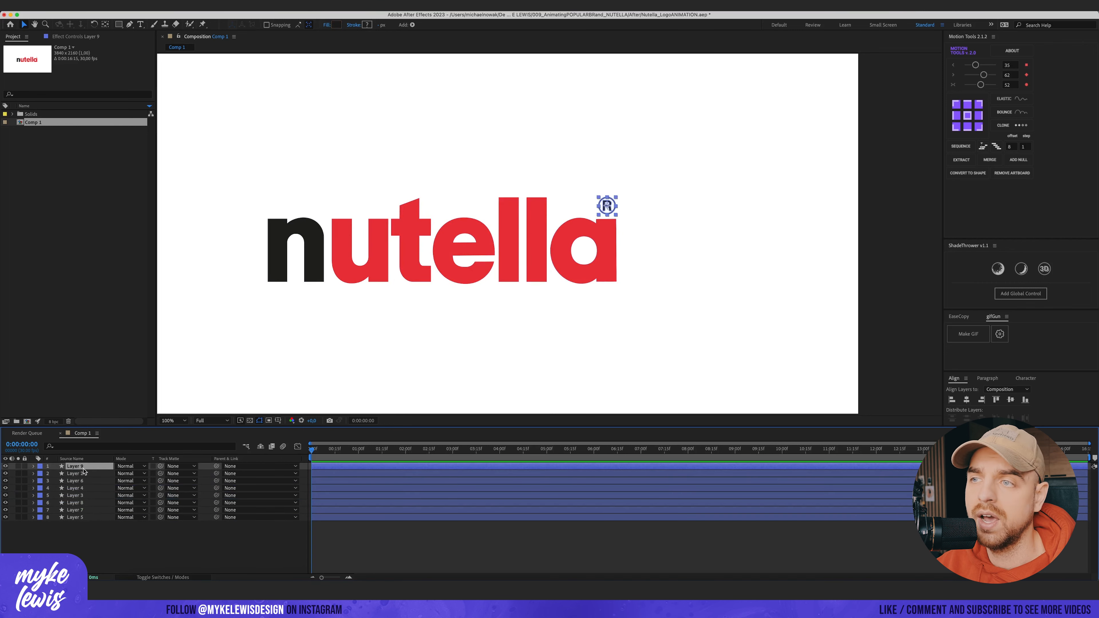
click(82, 475)
shift+click(77, 510)
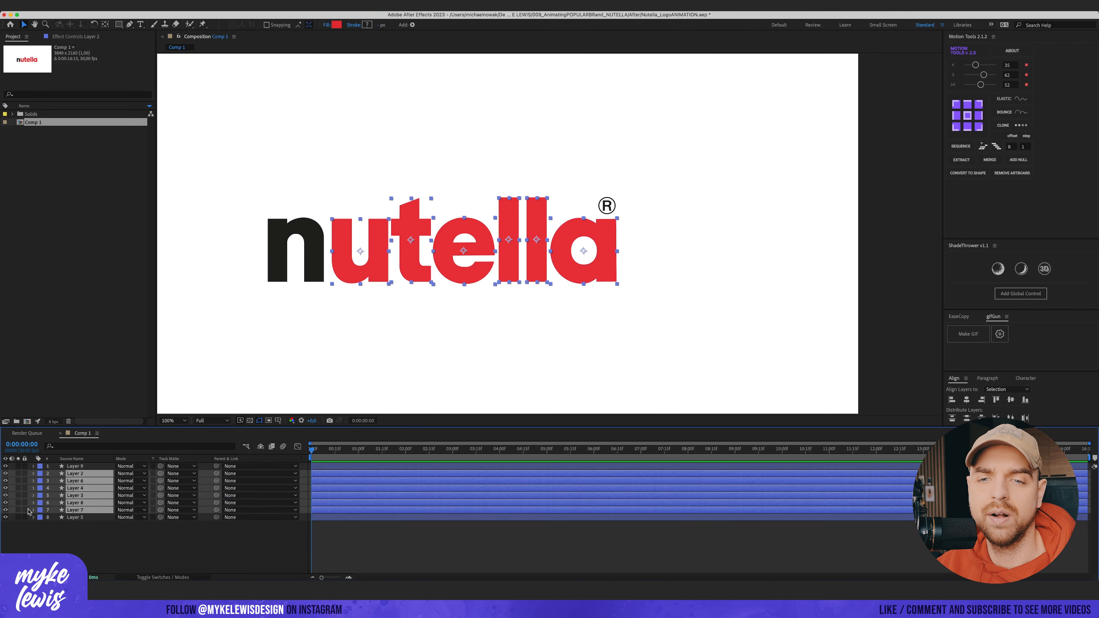
click(39, 511)
click(100, 404)
click(106, 539)
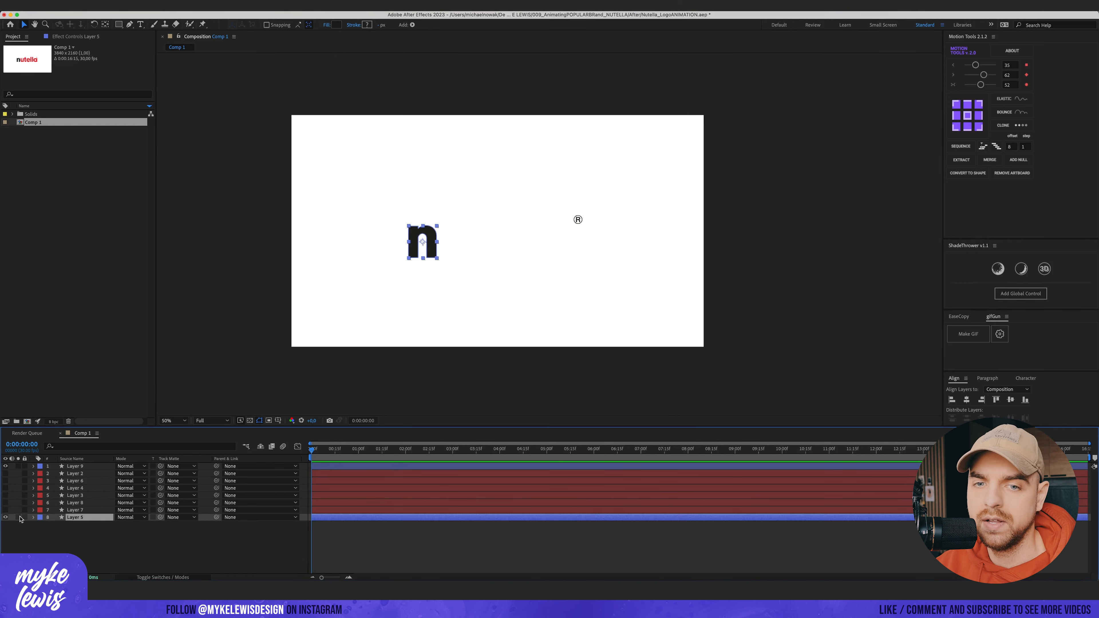
click(6, 518)
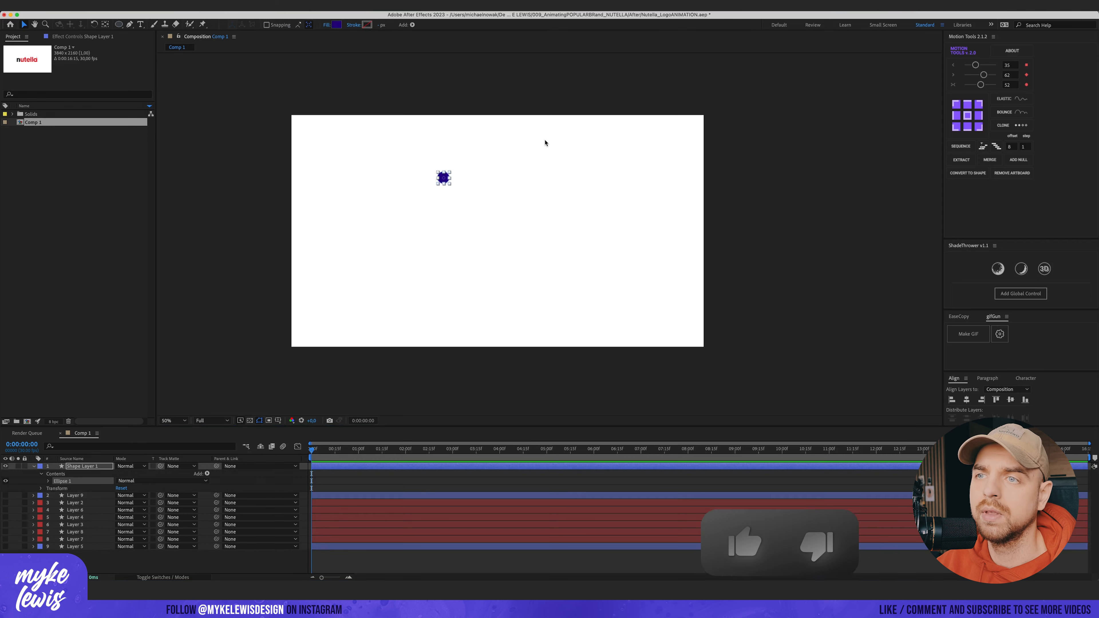
Step: Add a small blue circle shape layer centred in the composition and key its Position at 1 second
key(slash)
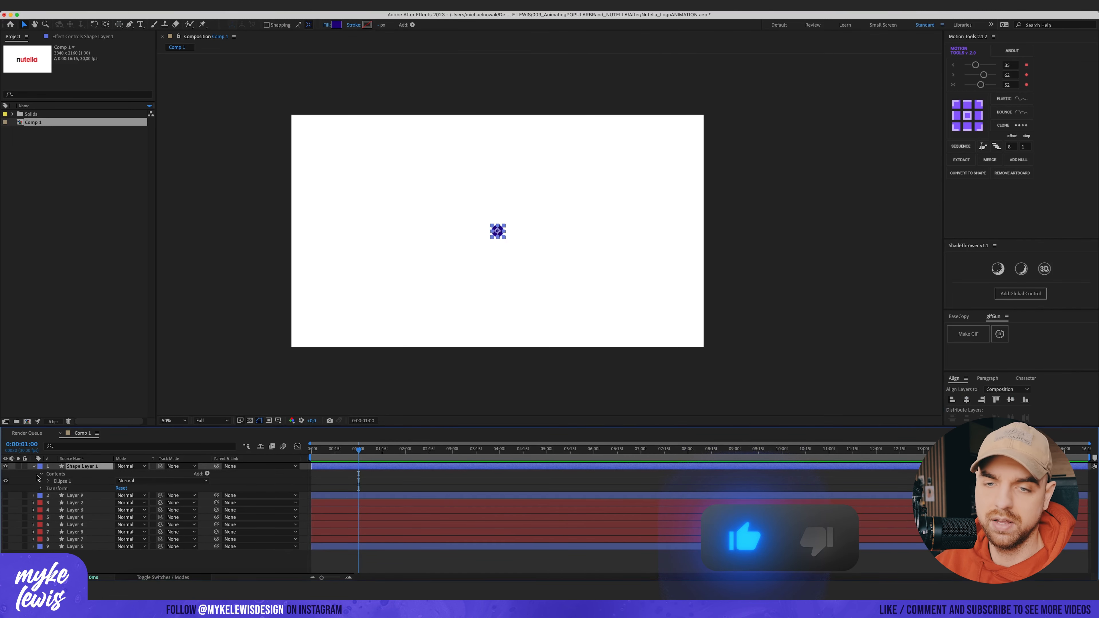
key(p)
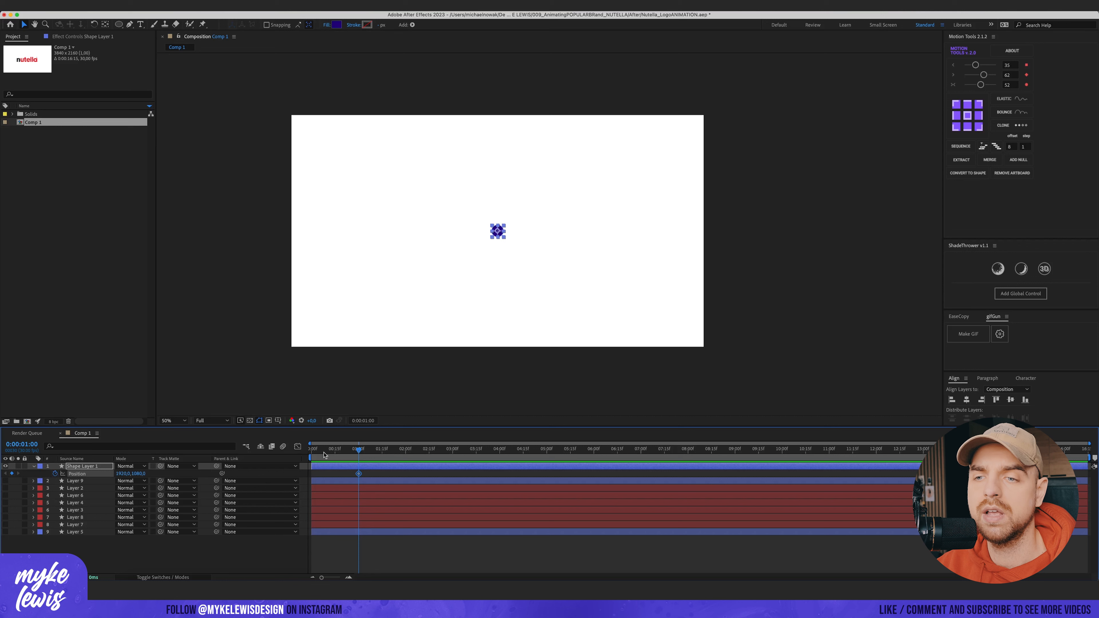
key(Home)
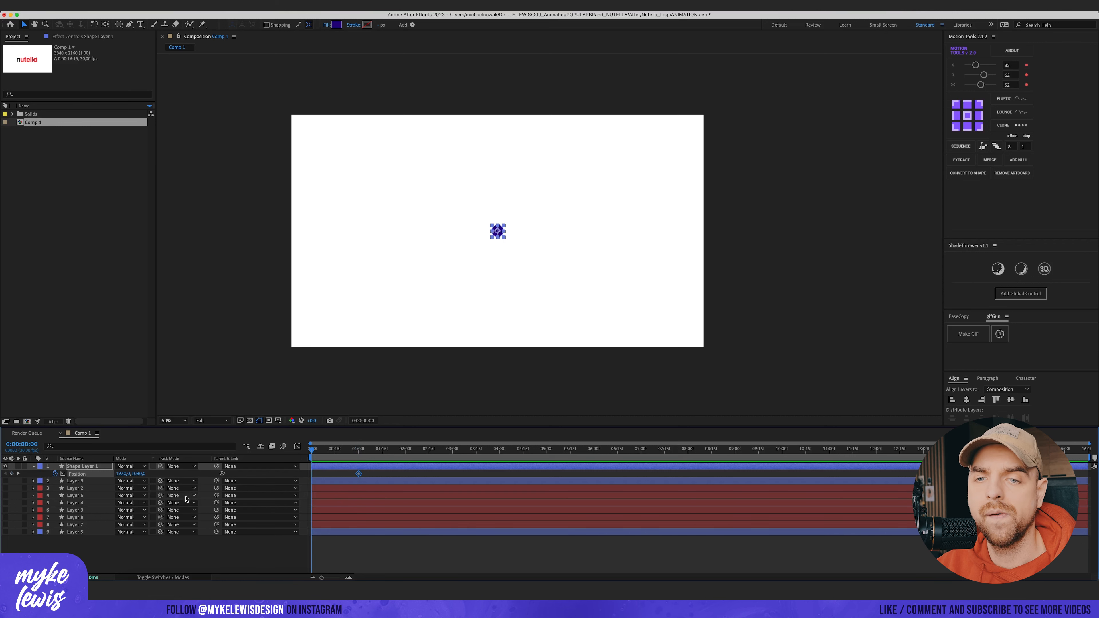
Step: At frame 0 raise the circle above the composition and move the landing keyframe slightly earlier
drag(136, 477, 3, 505)
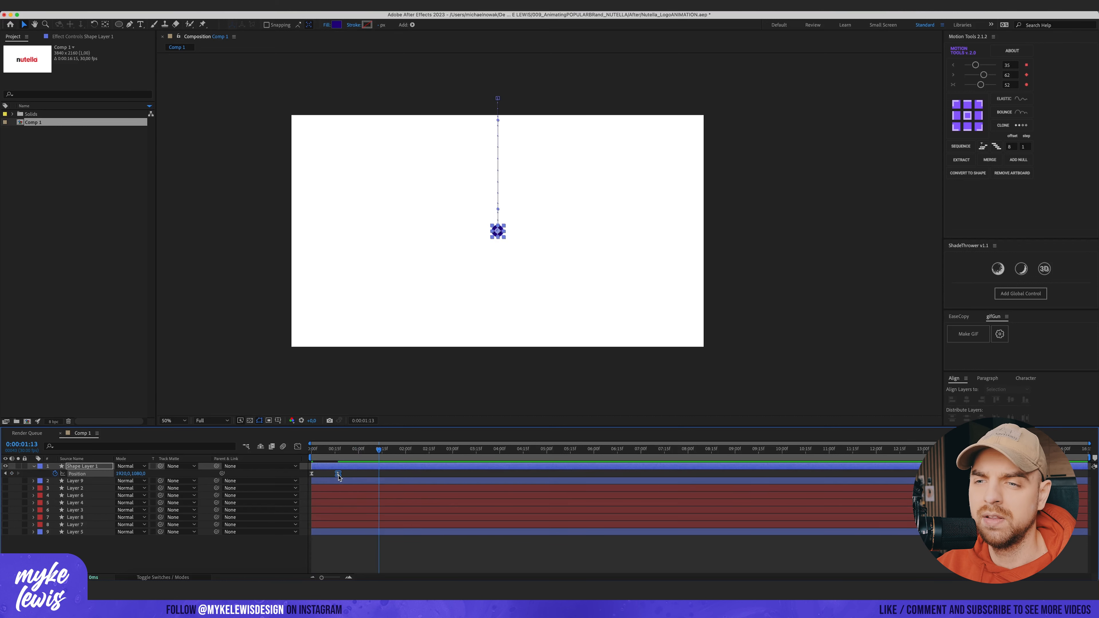
drag(338, 474, 337, 474)
Step: Preview the circle's drop animation from the start of the timeline
click(329, 450)
key(Home)
key(space)
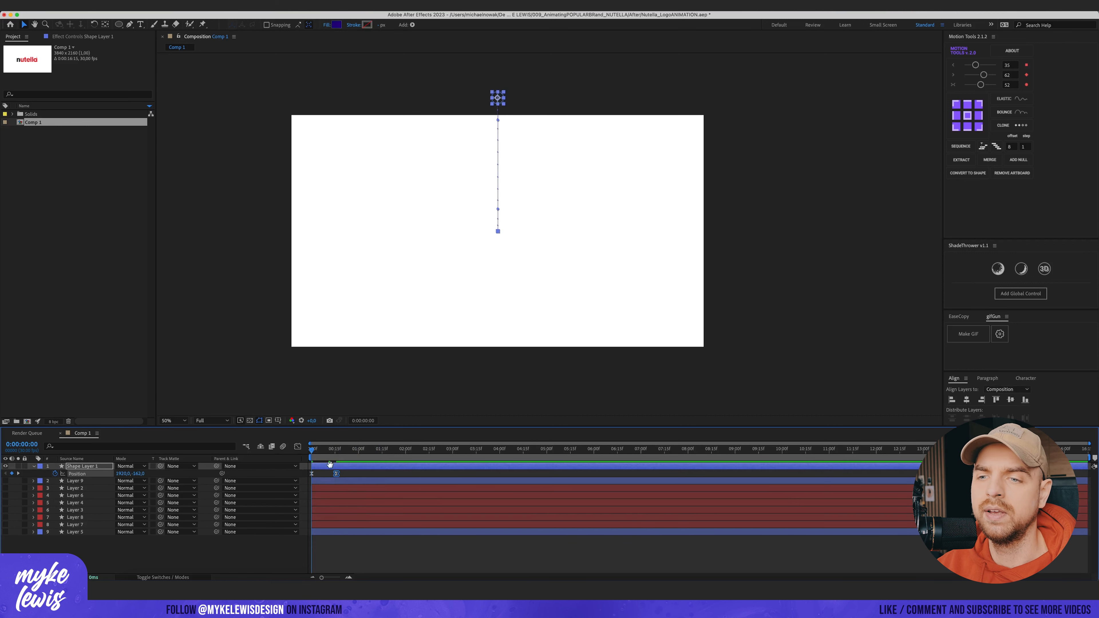
click(353, 474)
key(space)
scroll(545, 109, up, 1)
scroll(545, 108, down, 1)
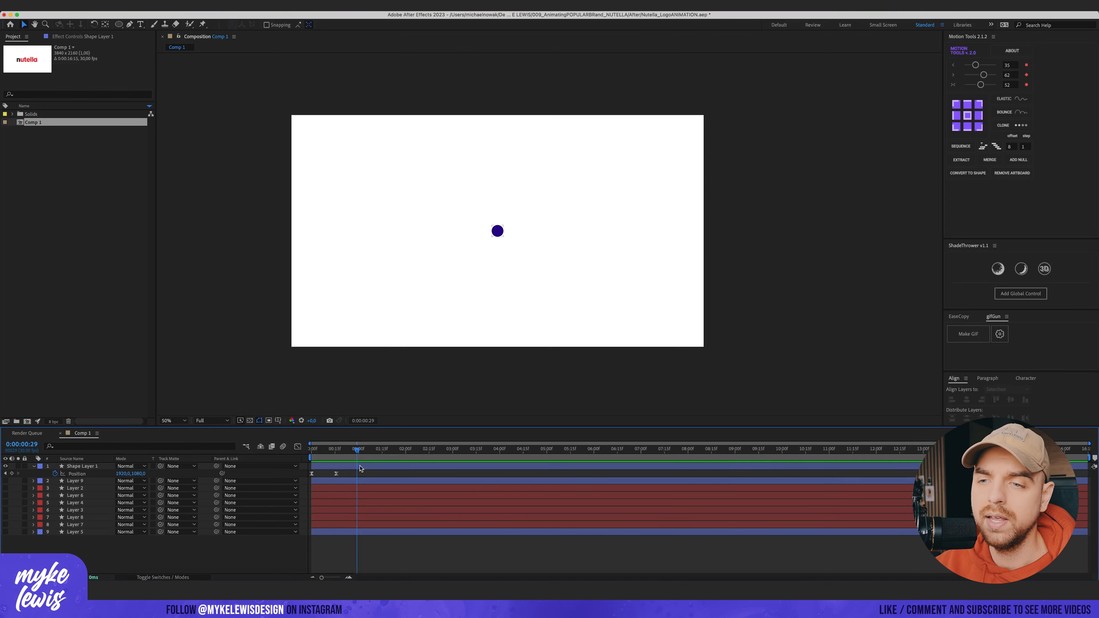
key(Home)
key(space)
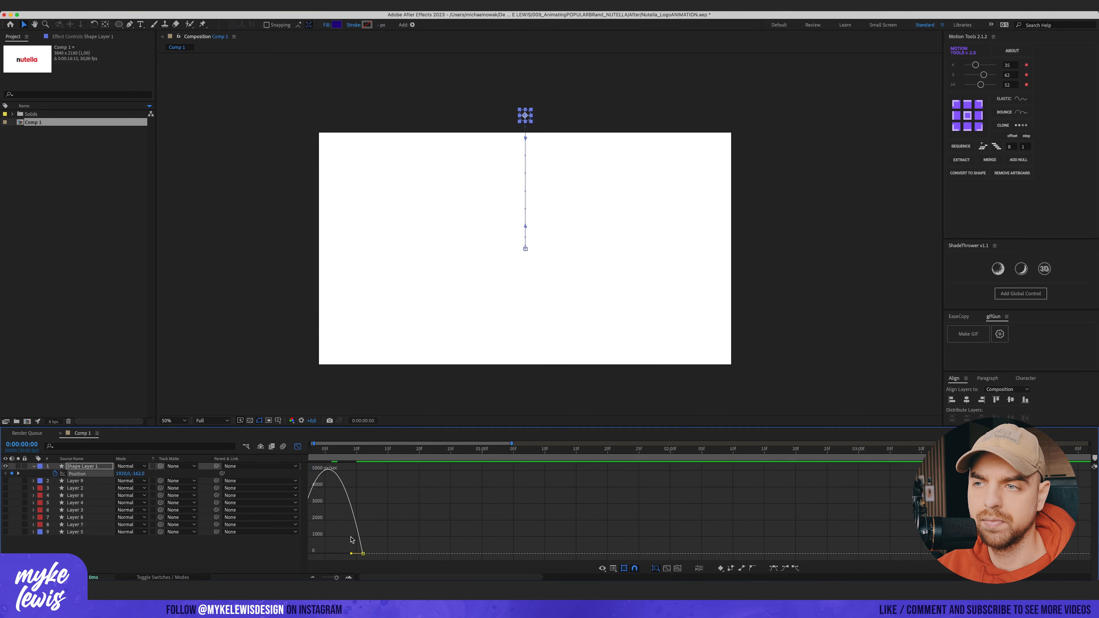
Step: Build a bouncing Position animation for the circle with several landing keyframes after the drop
key(shift+Up)
key(shift+Up)
key(shift+Up)
key(shift+Up)
key(shift+Up)
key(shift+Up)
key(shift+Up)
key(shift+Up)
key(space)
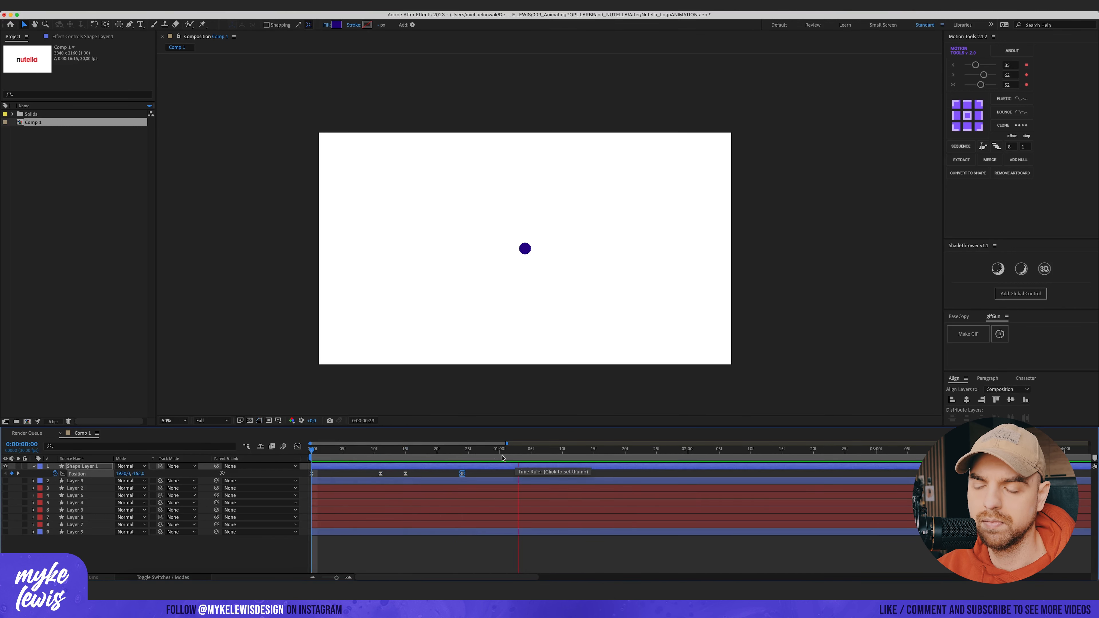
Step: Retime the bounce keyframes in the graph editor, previewing the motion between adjustments
key(space)
click(298, 446)
click(380, 554)
key(space)
mouse_move(389, 554)
mouse_down()
mouse_move(378, 554)
mouse_move(407, 554)
mouse_up()
key(space)
click(318, 453)
key(space)
key(space)
click(406, 554)
key(space)
key(space)
drag(315, 554, 333, 554)
click(312, 451)
key(space)
drag(364, 451, 406, 453)
drag(407, 554, 460, 554)
click(343, 452)
key(space)
click(406, 451)
key(super+z)
key(space)
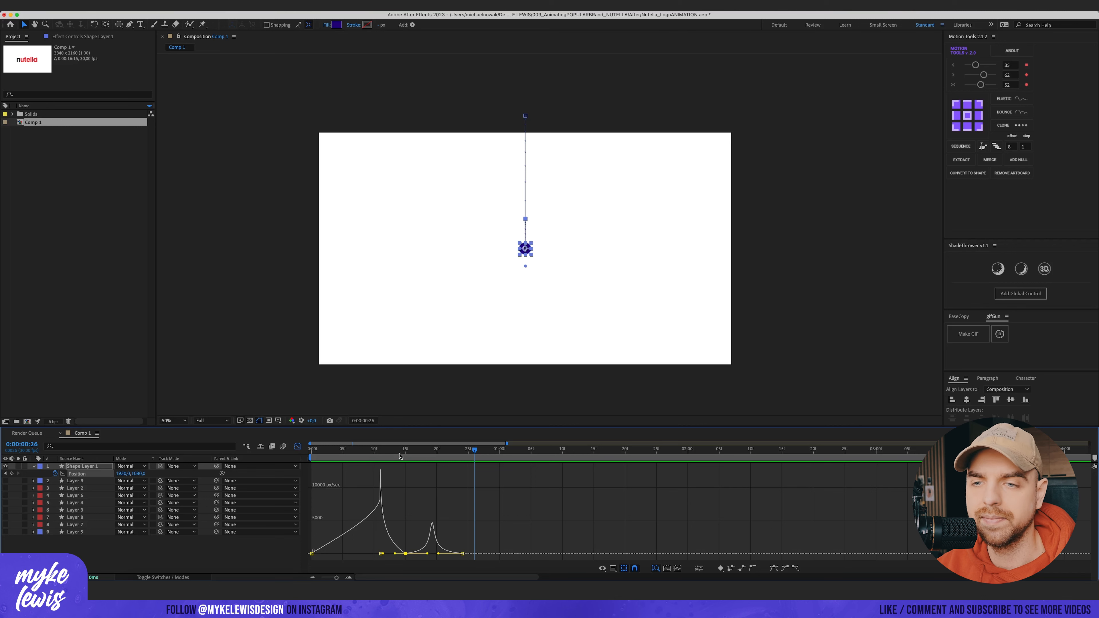
Step: Reveal the circle's Scale and Position properties and move the time indicator to frame 11
key(Home)
key(s)
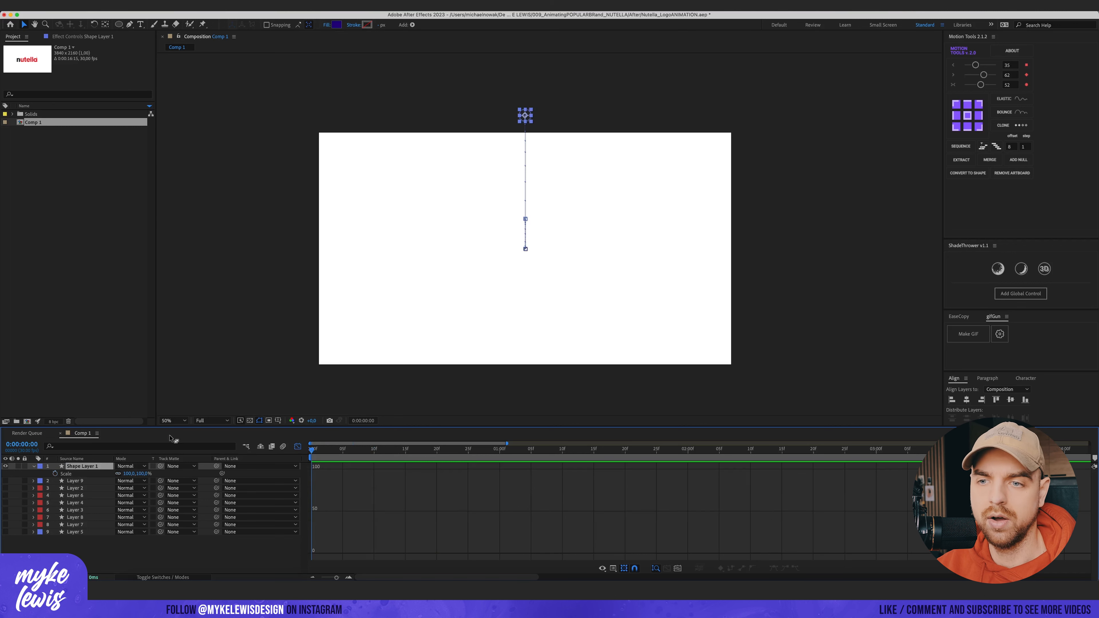
click(297, 448)
key(shift+p)
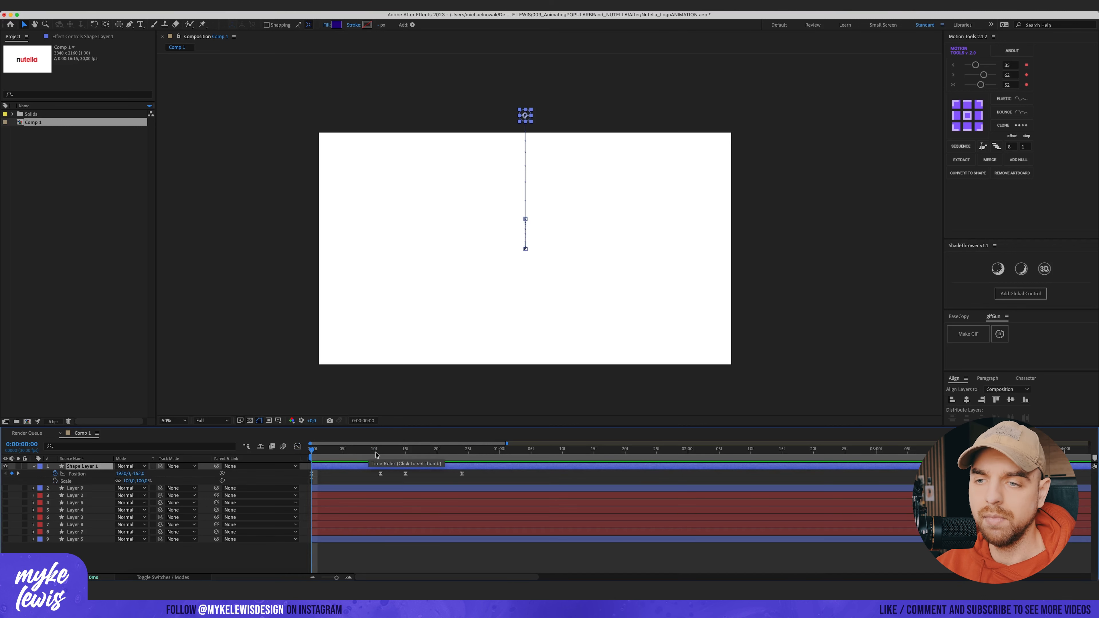
mouse_move(365, 453)
mouse_down()
mouse_move(381, 455)
mouse_move(337, 455)
mouse_move(380, 457)
mouse_up()
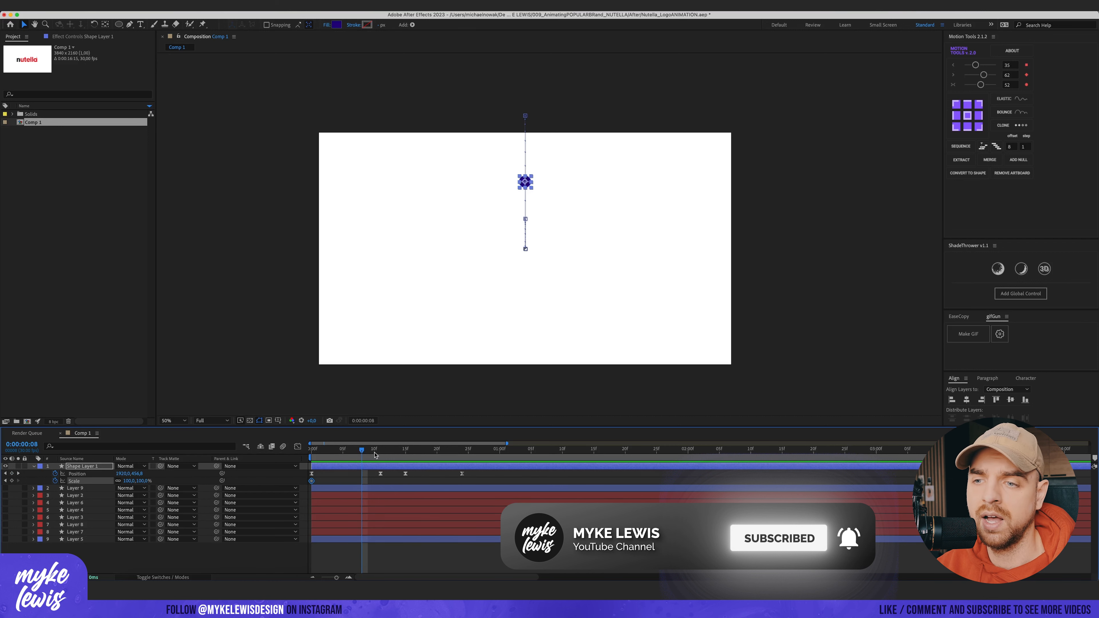
drag(374, 455, 380, 457)
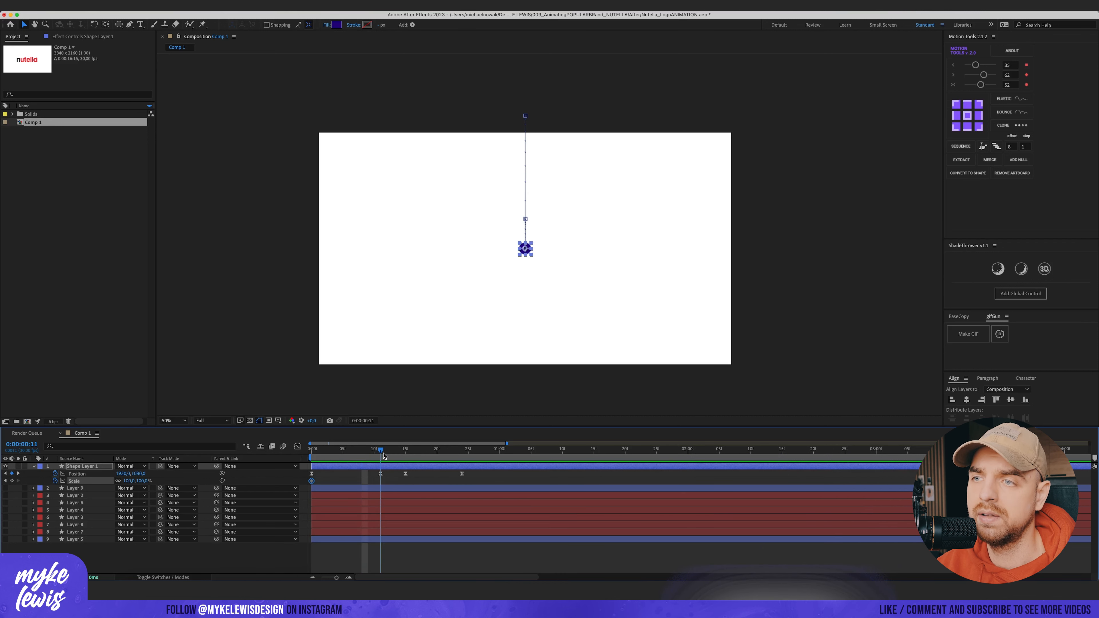
Step: Move the circle's anchor point to its bottom centre
scroll(502, 278, up, 1)
key(.)
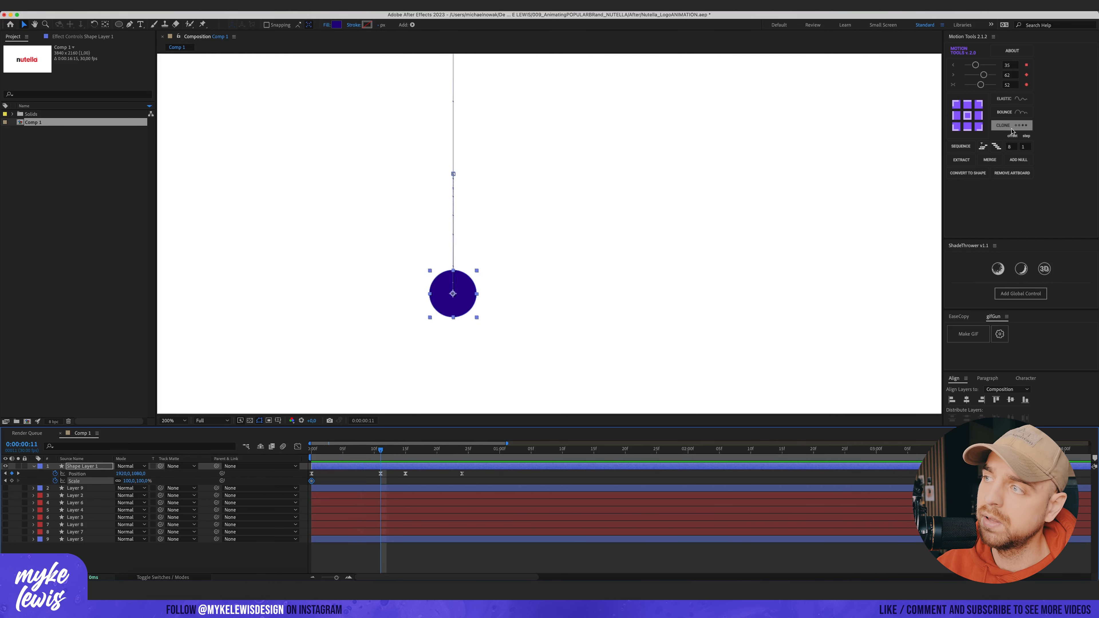
click(968, 127)
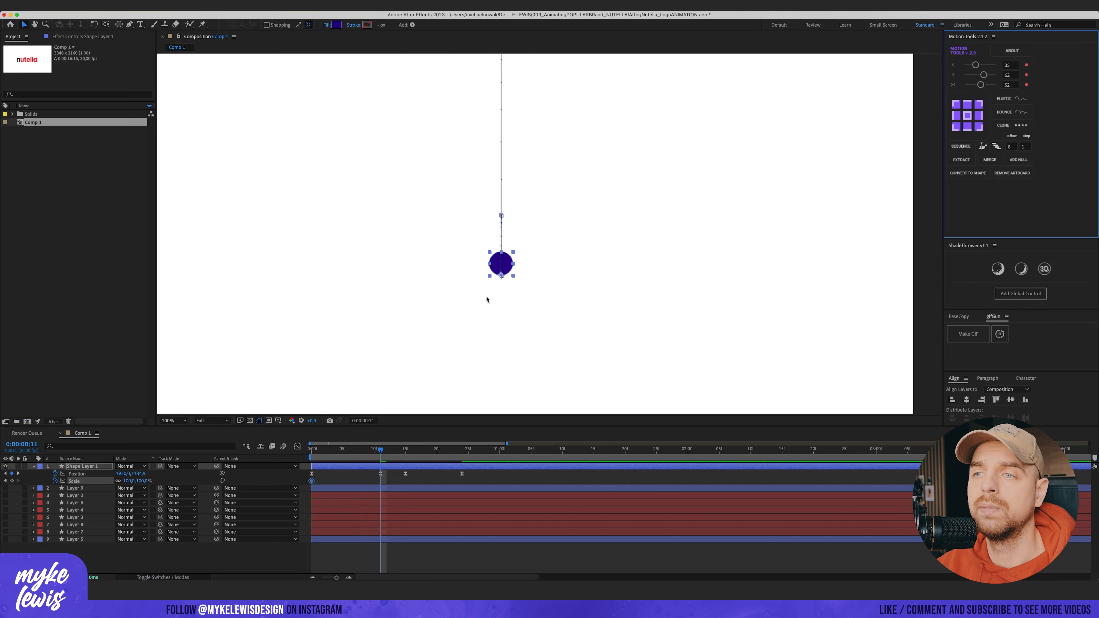
drag(360, 450, 381, 451)
key(.)
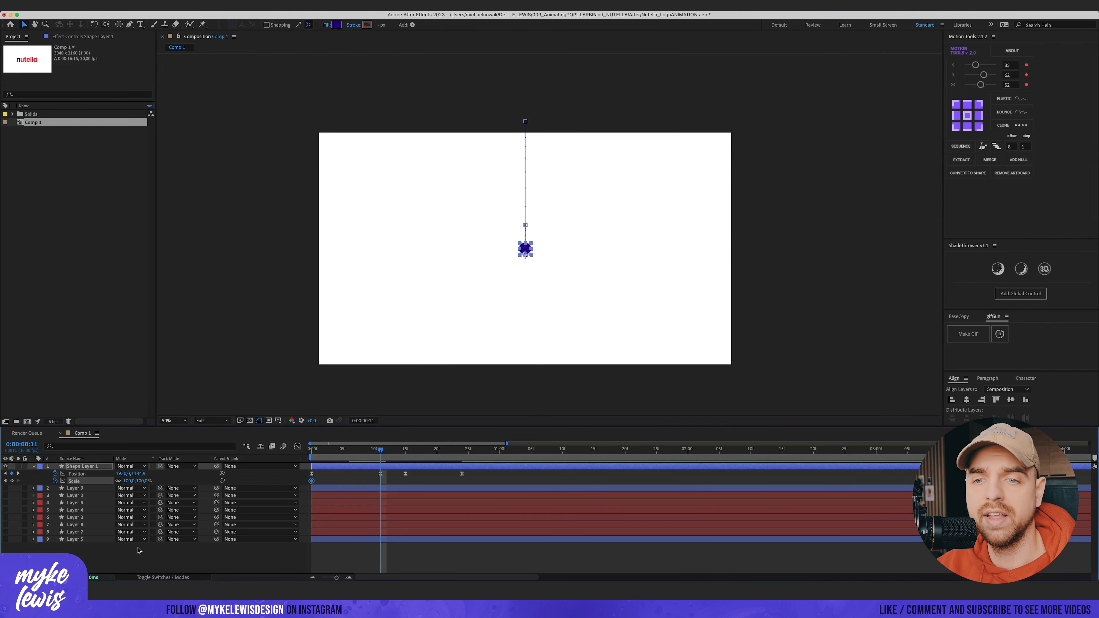
key(.)
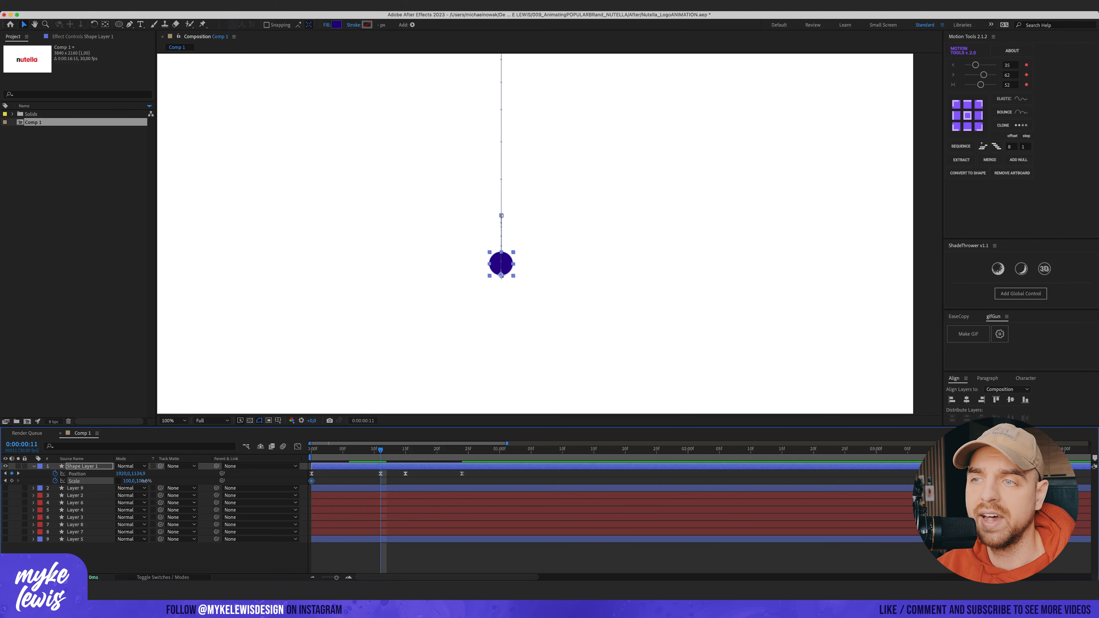
Step: Stretch the circle tall and narrow by scaling it non-uniformly at frame 6
mouse_move(145, 481)
mouse_down()
mouse_move(114, 487)
mouse_move(129, 486)
mouse_up()
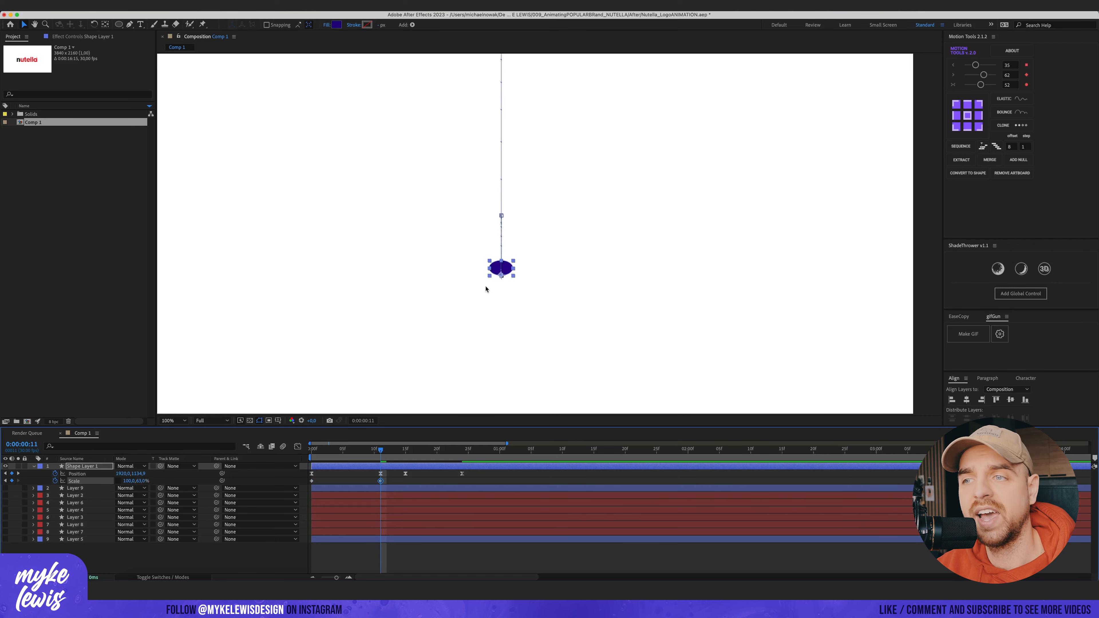
key(super+z)
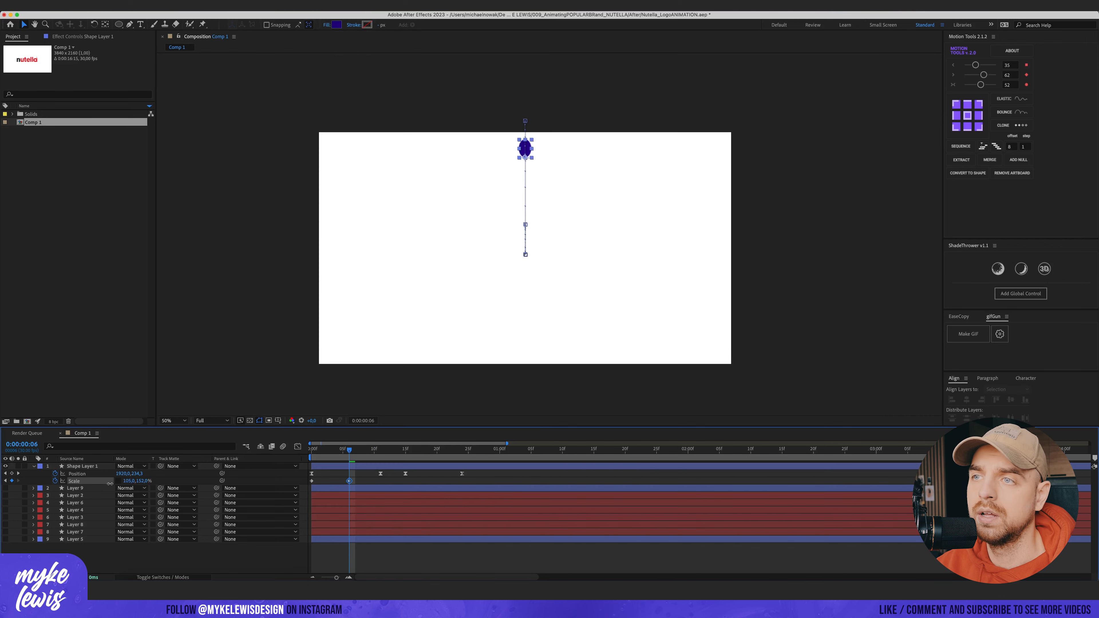
drag(136, 485, 135, 485)
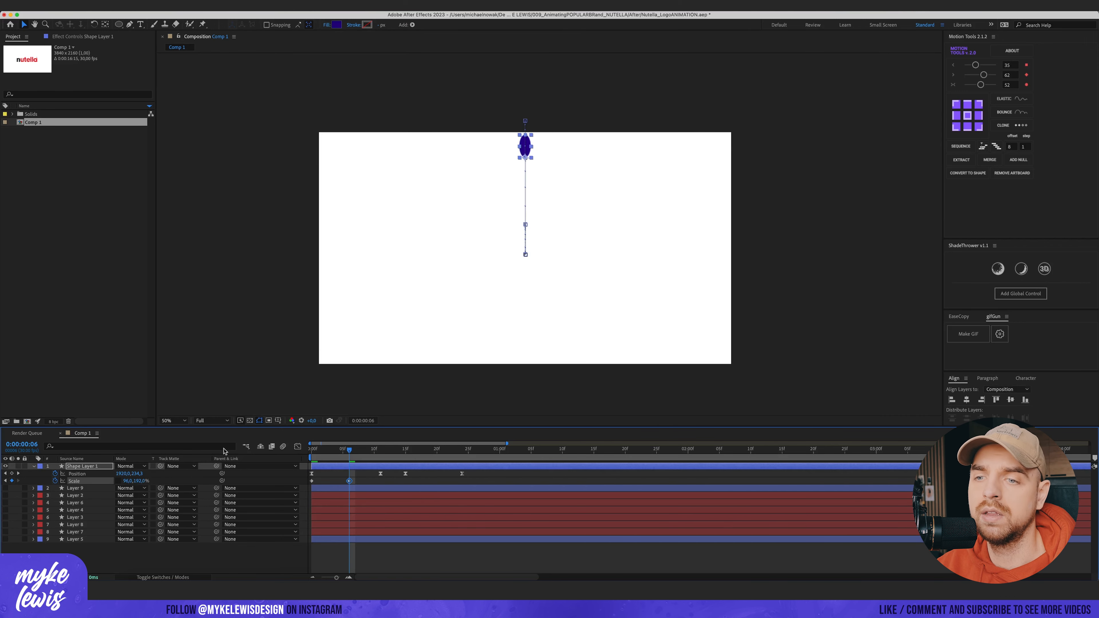
Step: Copy the stretched Scale keyframe to frame 10, just before the circle lands
drag(352, 452, 380, 451)
key(slash)
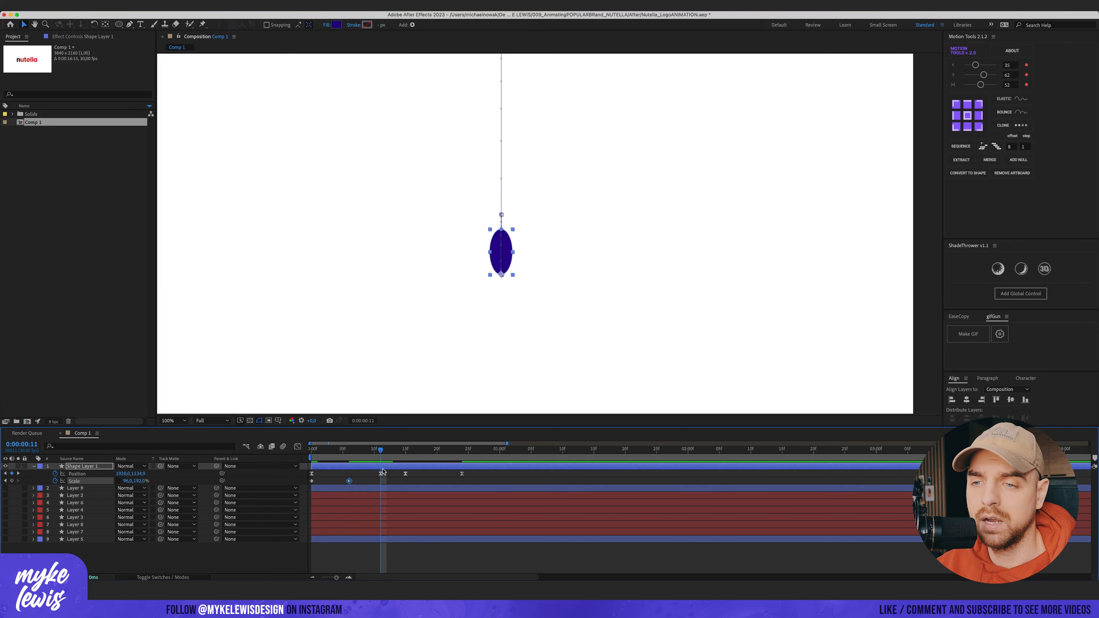
click(375, 451)
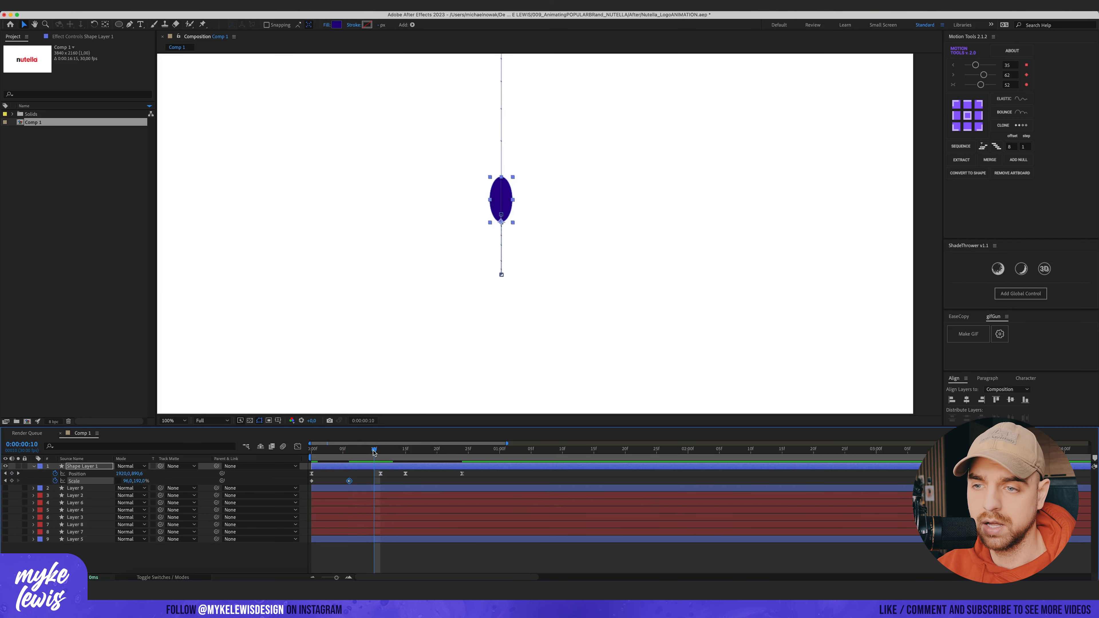
key(super+v)
Step: Squash the circle wide and flat at frame 11, then set its scale back to 100% at frame 15
click(380, 450)
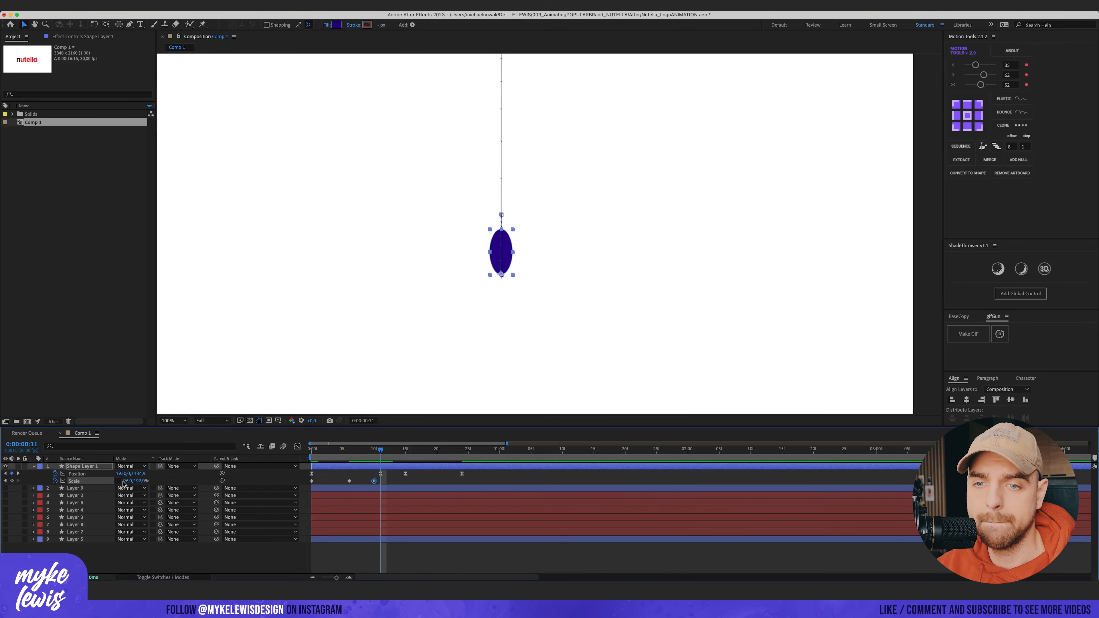
drag(128, 483, 103, 495)
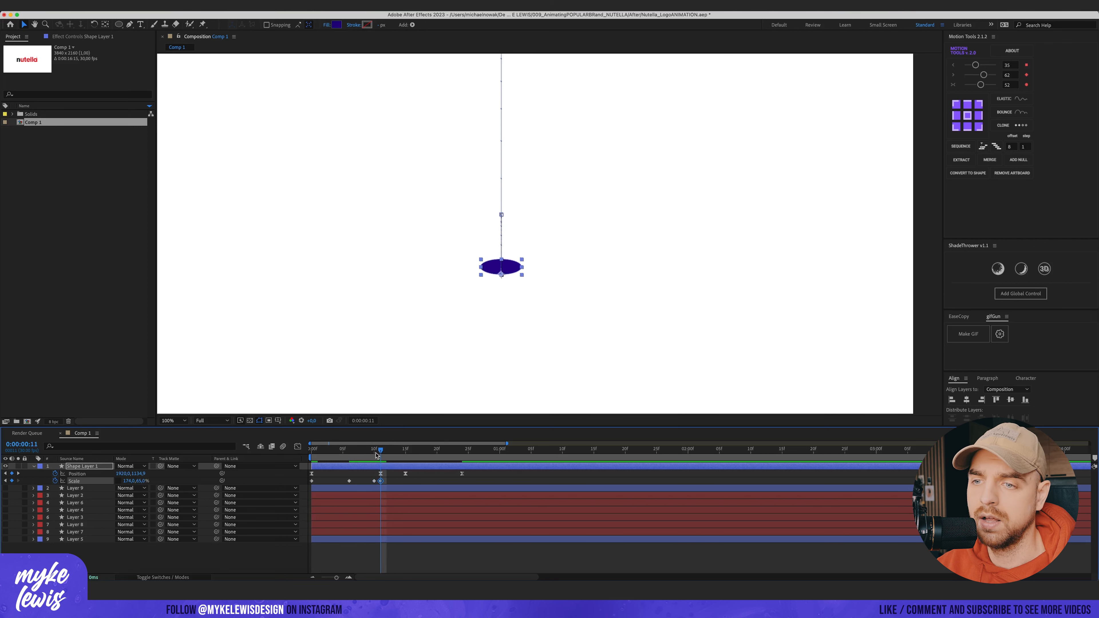
key(Page_Down)
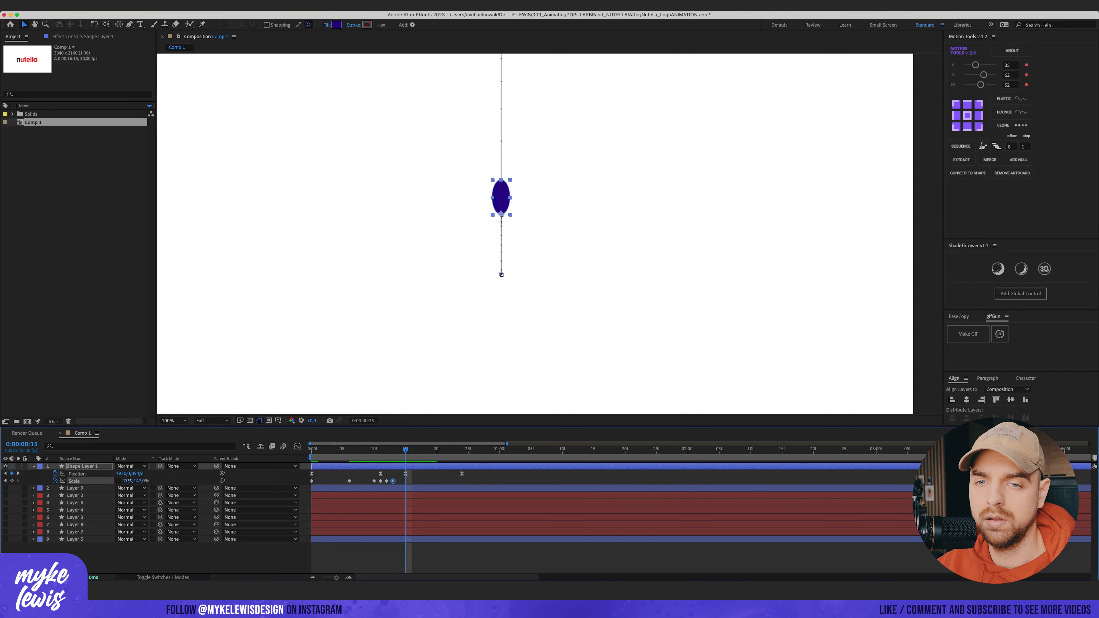
text(100)
key(Tab)
key(Return)
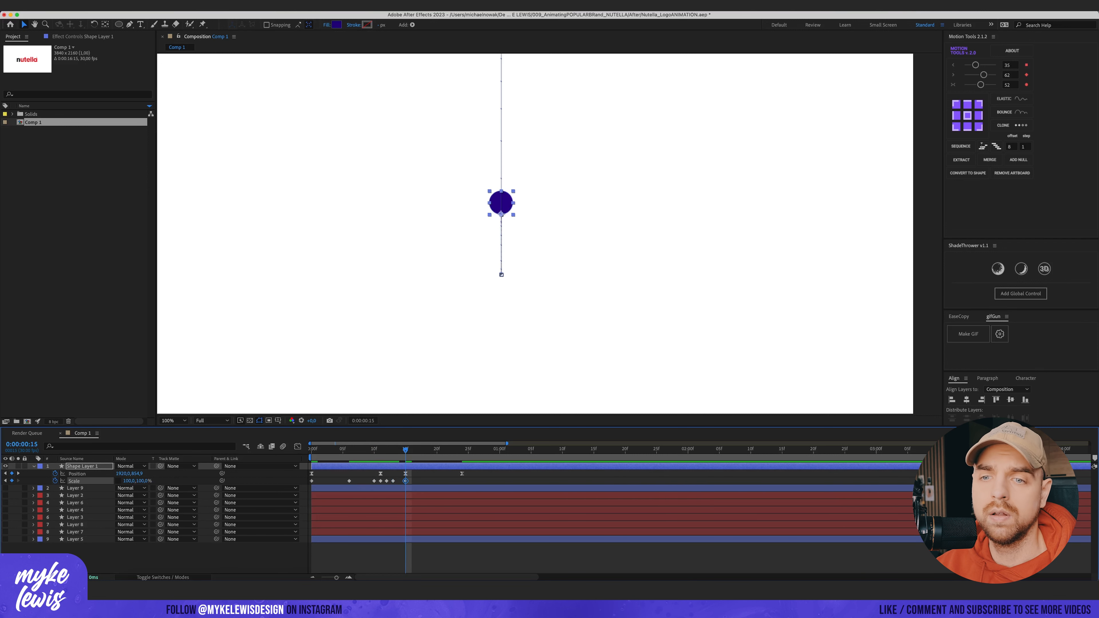
Step: Preview the squash-and-stretch bounce of the circle
drag(141, 481, 137, 482)
key(space)
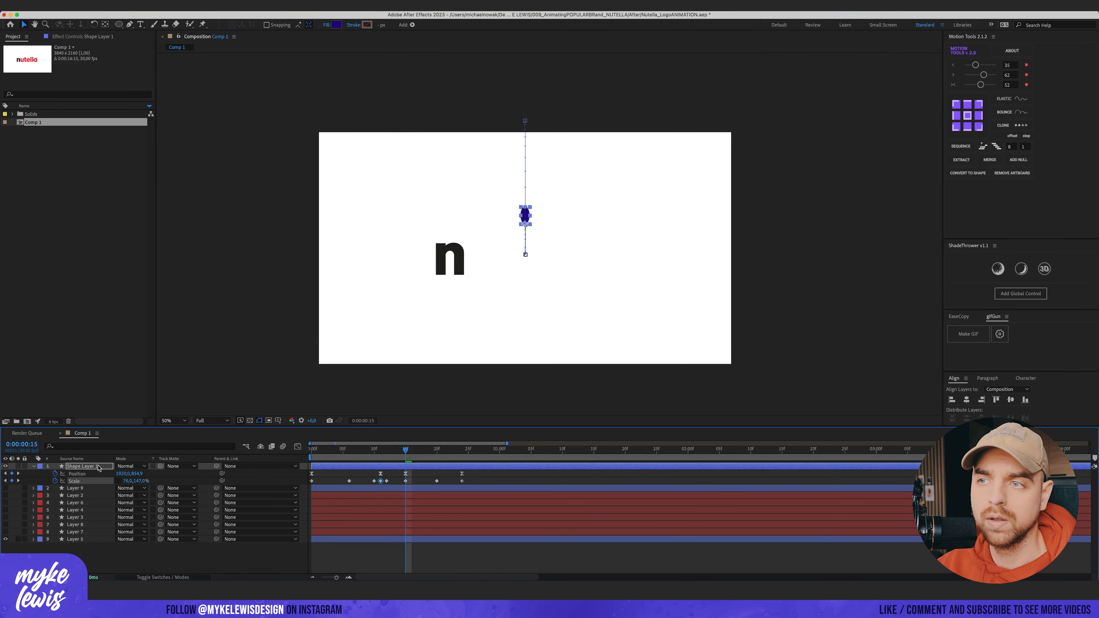
click(99, 467)
key(period)
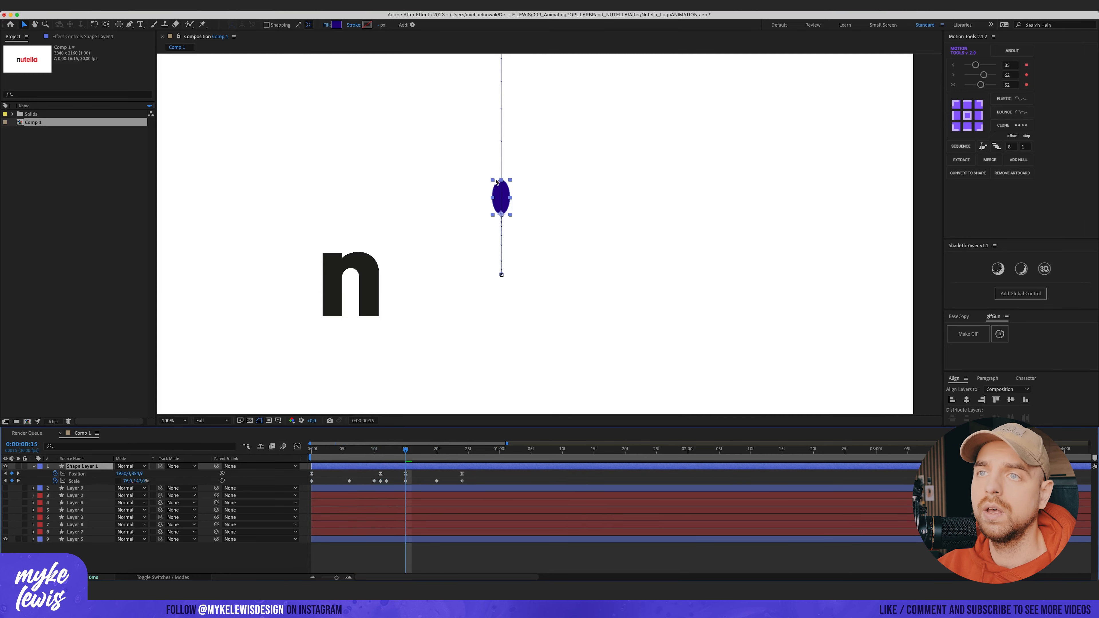
Step: Set the circle's fill colour to black, 000000
click(337, 25)
click(684, 406)
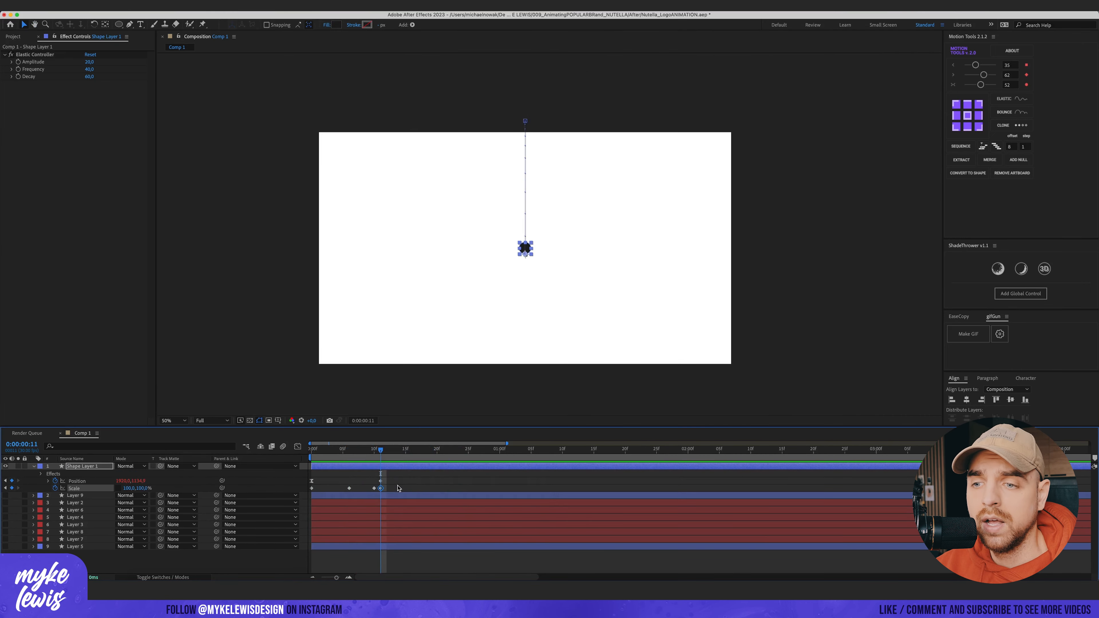
Step: Select the circle's Scale keyframes and apply an Elastic controller to them with Motion Tools
drag(398, 486, 296, 493)
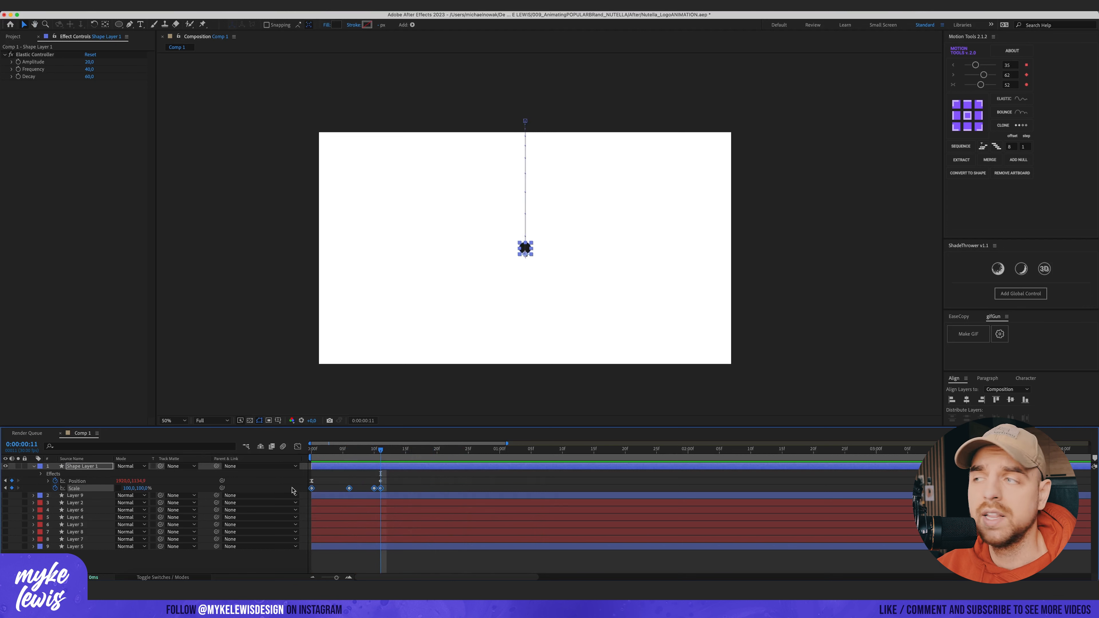
click(1012, 98)
click(375, 491)
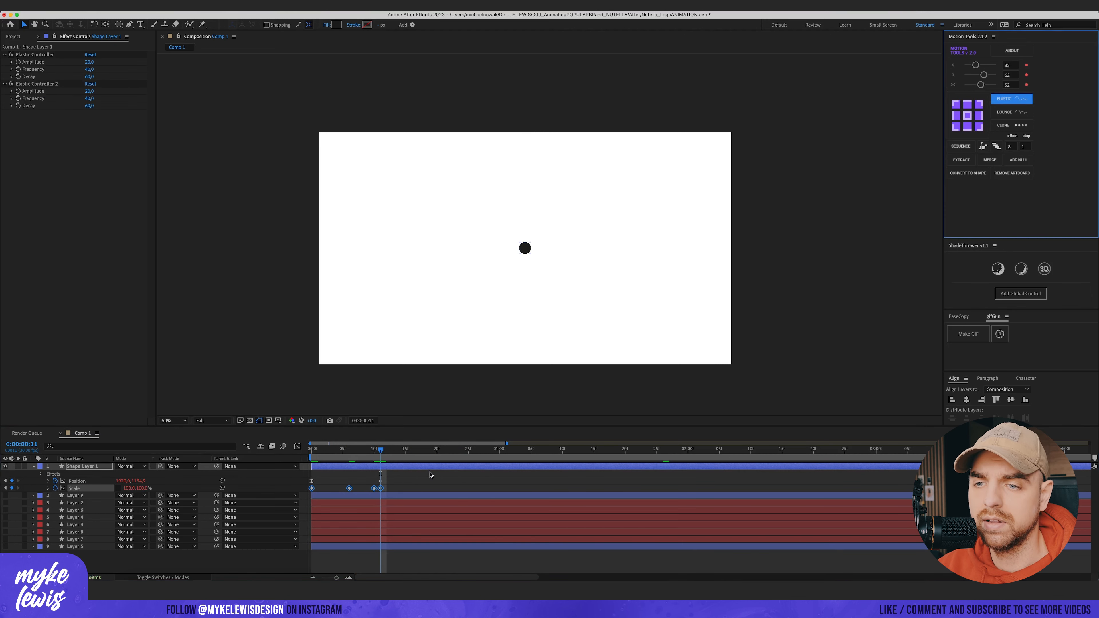
key(space)
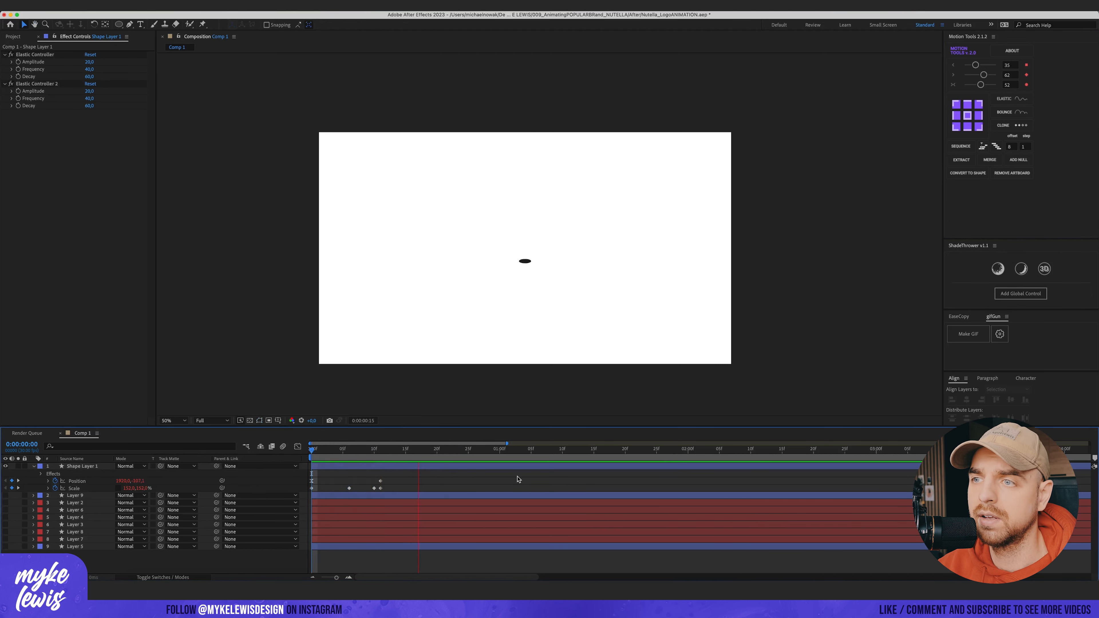
Step: Preview the animation from the start
click(563, 450)
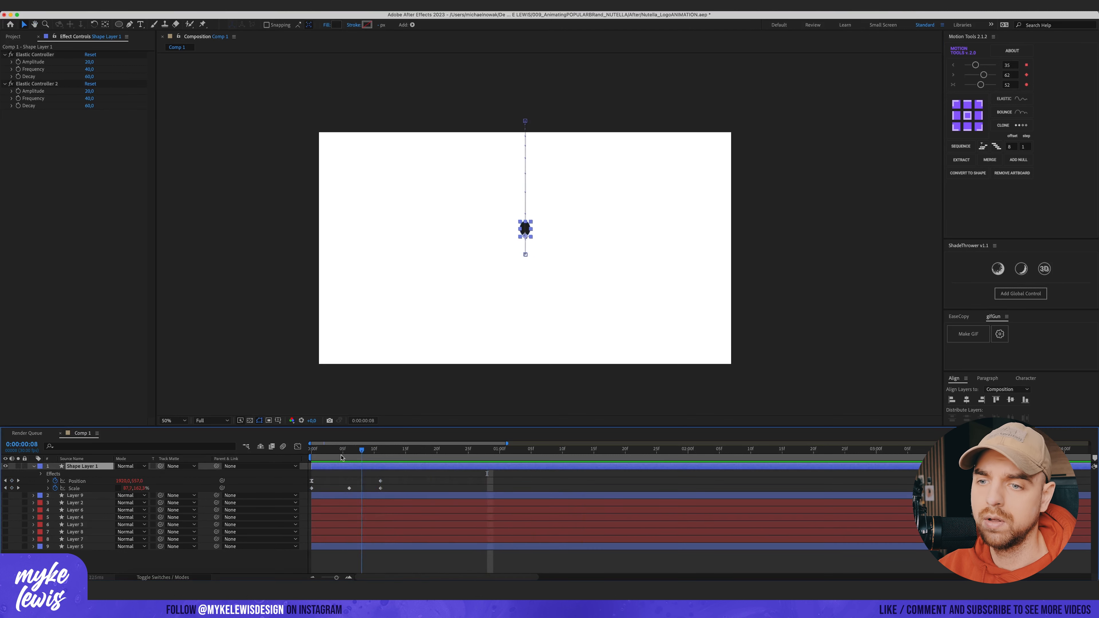
key(Home)
key(space)
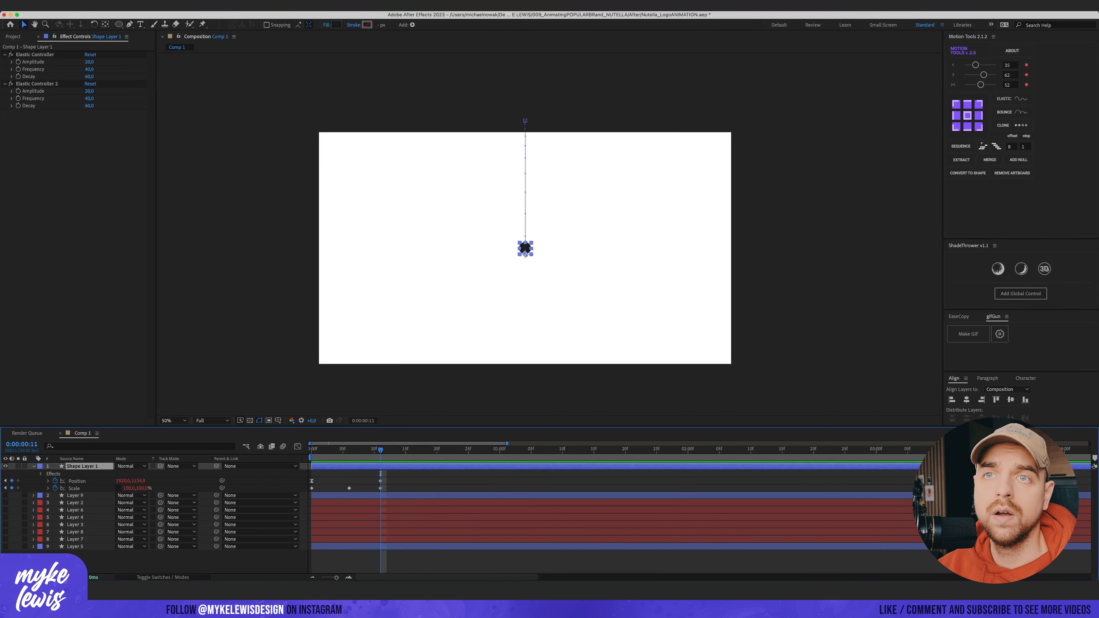
Step: Select all letter layers and add Position and Scale keyframes to them
click(155, 6)
click(84, 503)
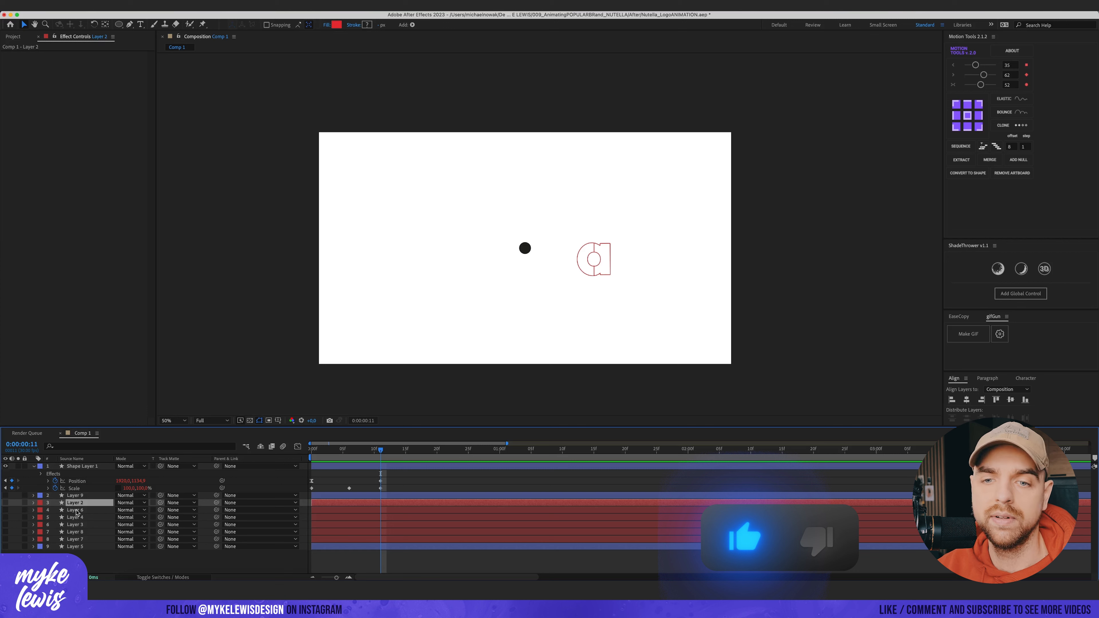
drag(5, 497, 6, 517)
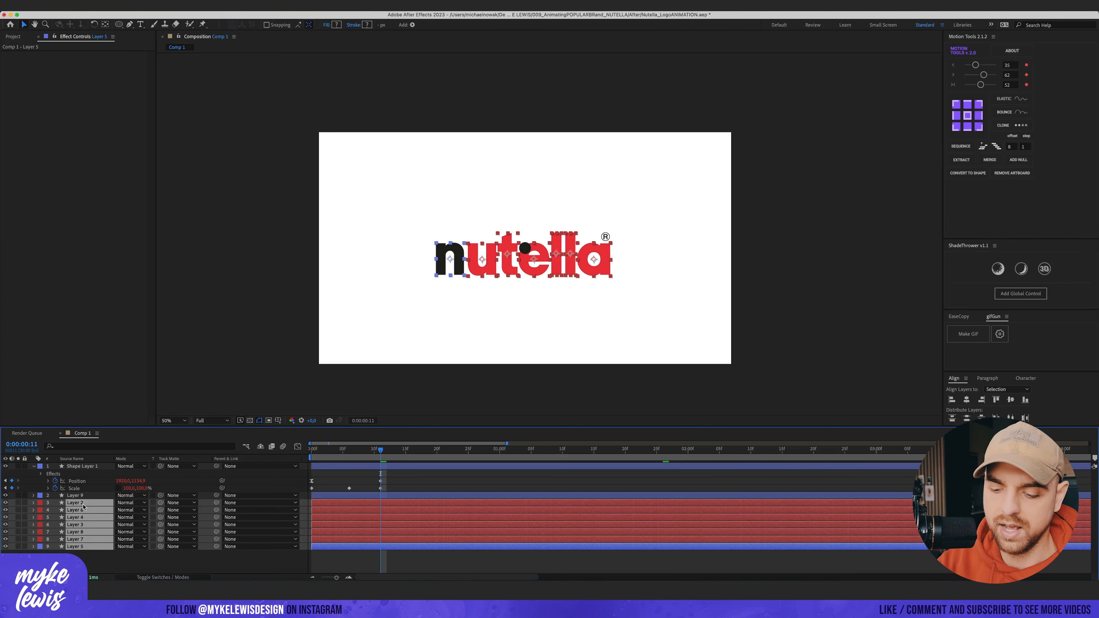
key(p)
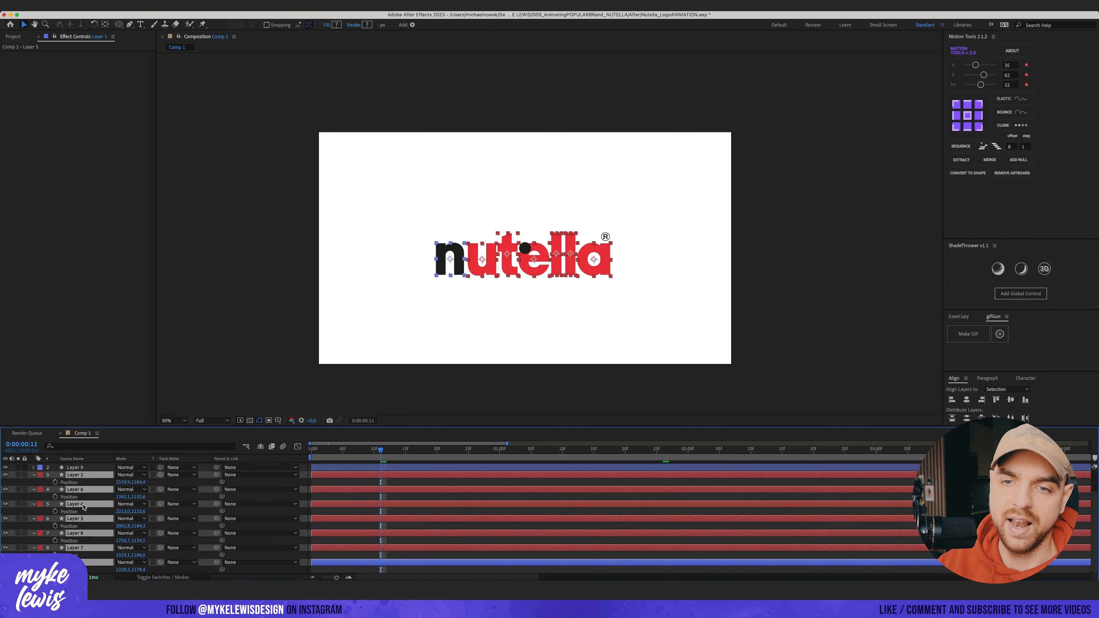
click(55, 483)
drag(381, 482, 463, 487)
key(shift+s)
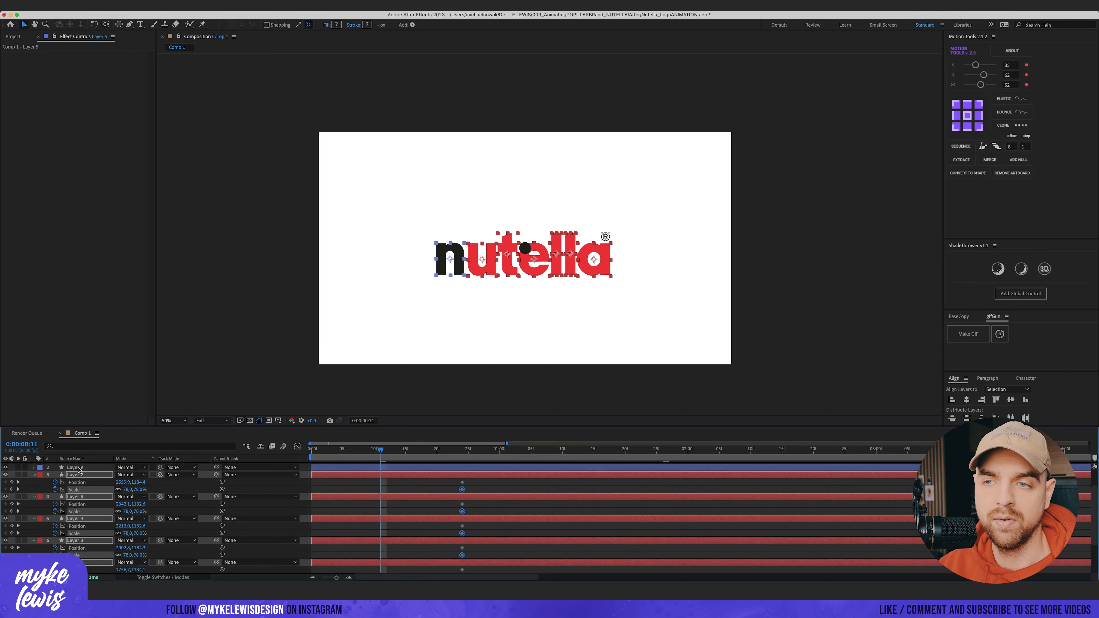
Step: Set the letter layers' scale to 0% at frame 11
click(85, 475)
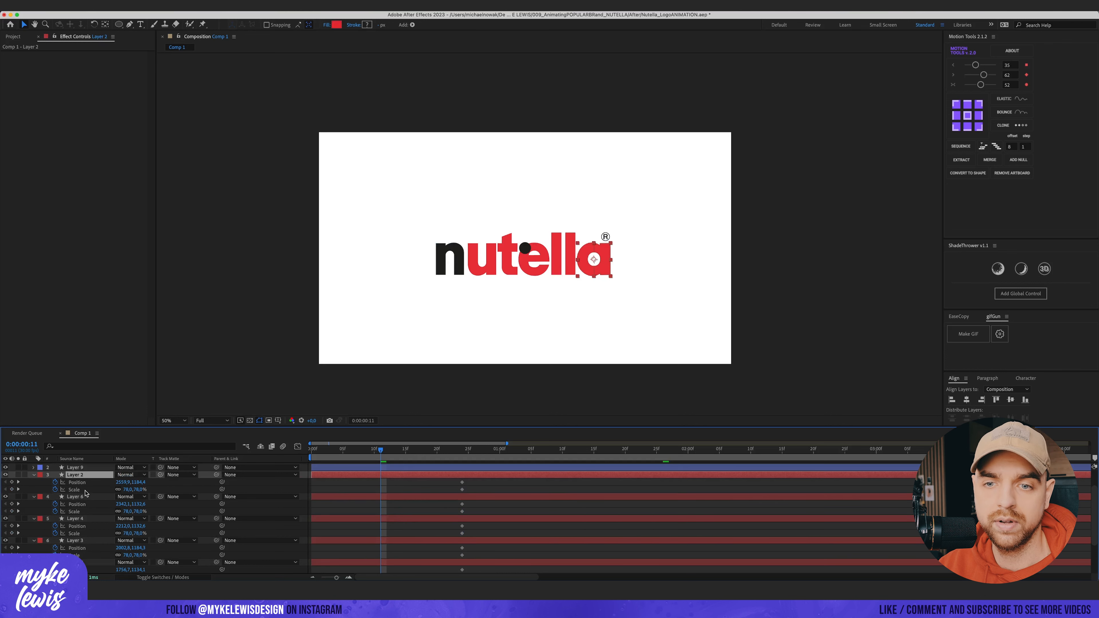
scroll(89, 498, down, 3)
shift+click(108, 543)
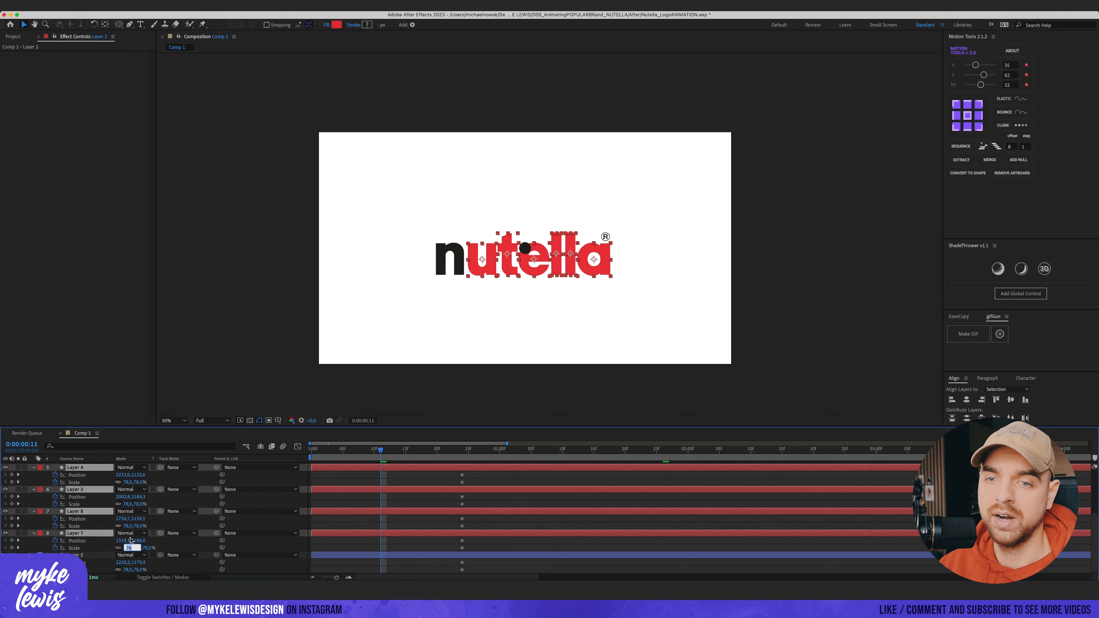
key(Return)
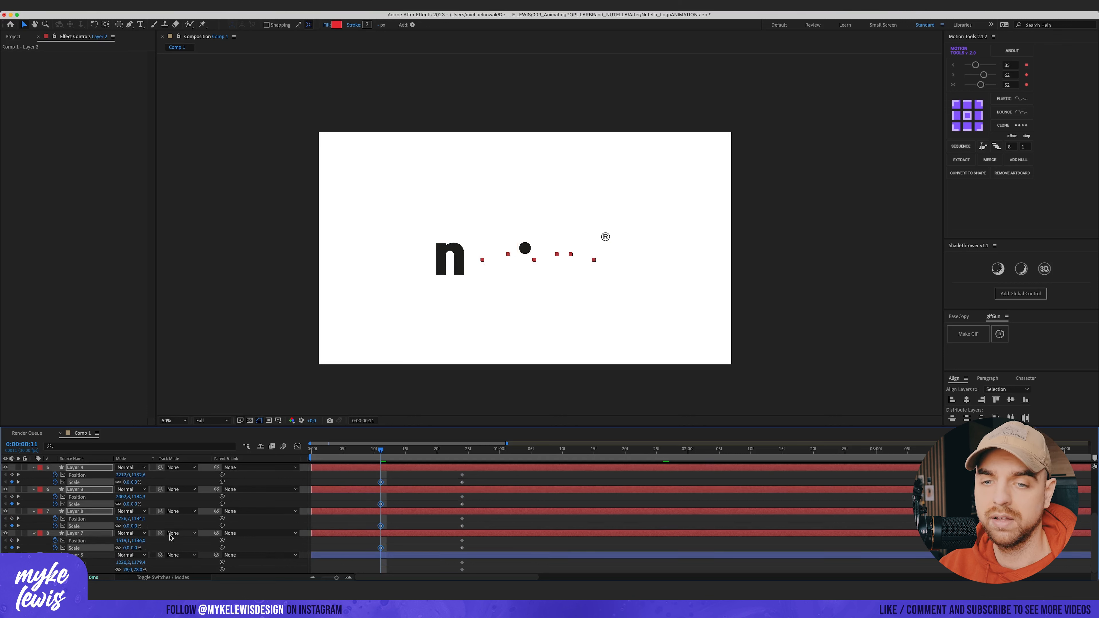
text(0)
key(Return)
Step: Preview the letters emerging from the circle
click(422, 521)
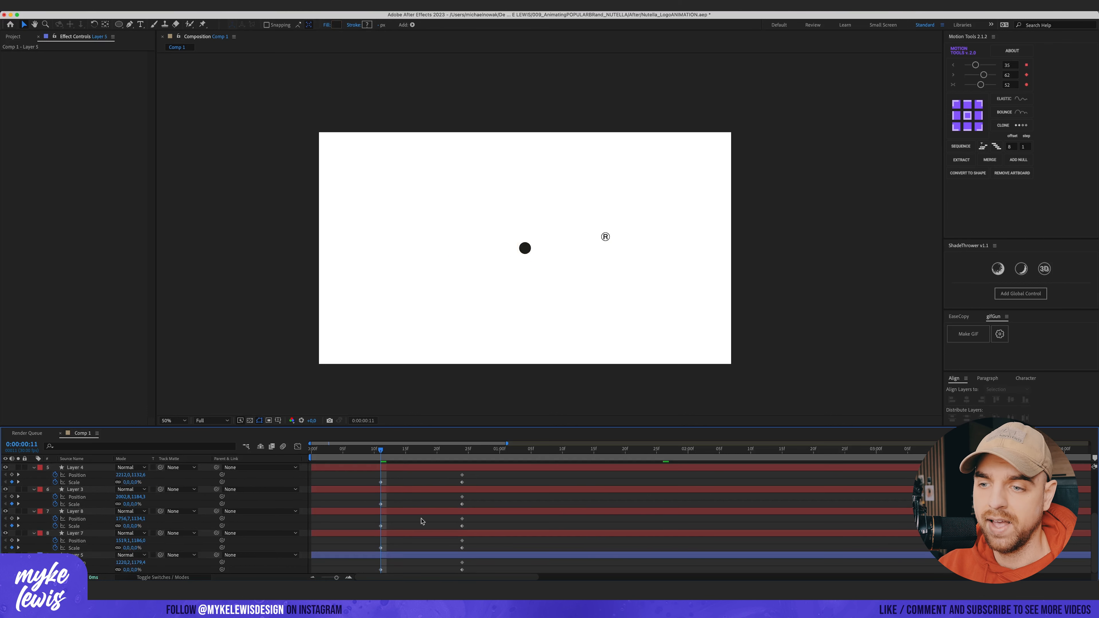
click(412, 557)
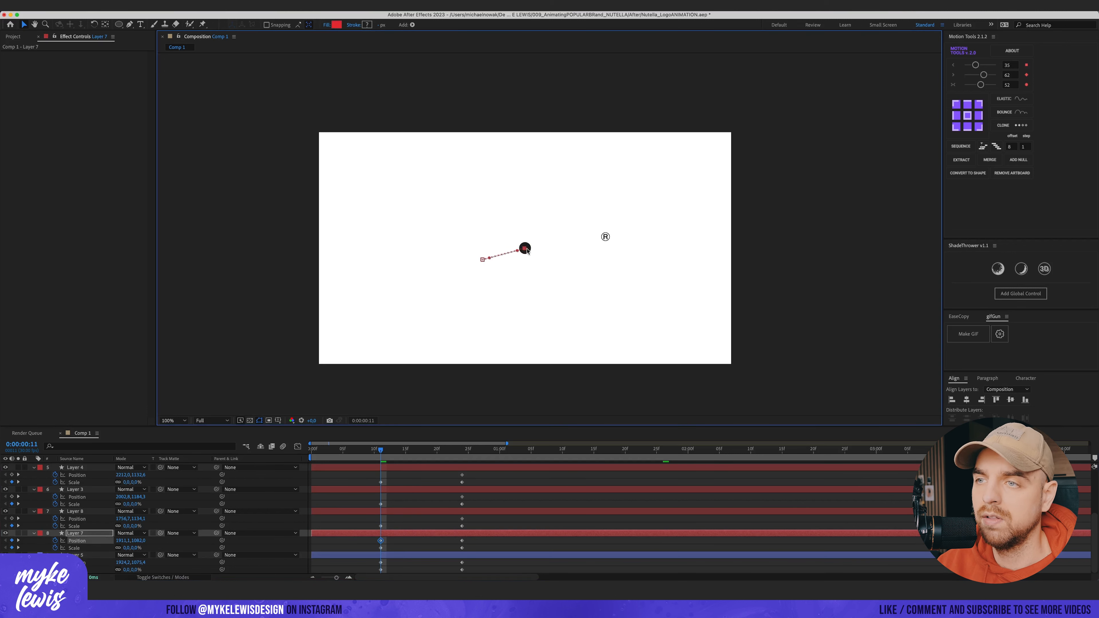
scroll(528, 249, up, 1)
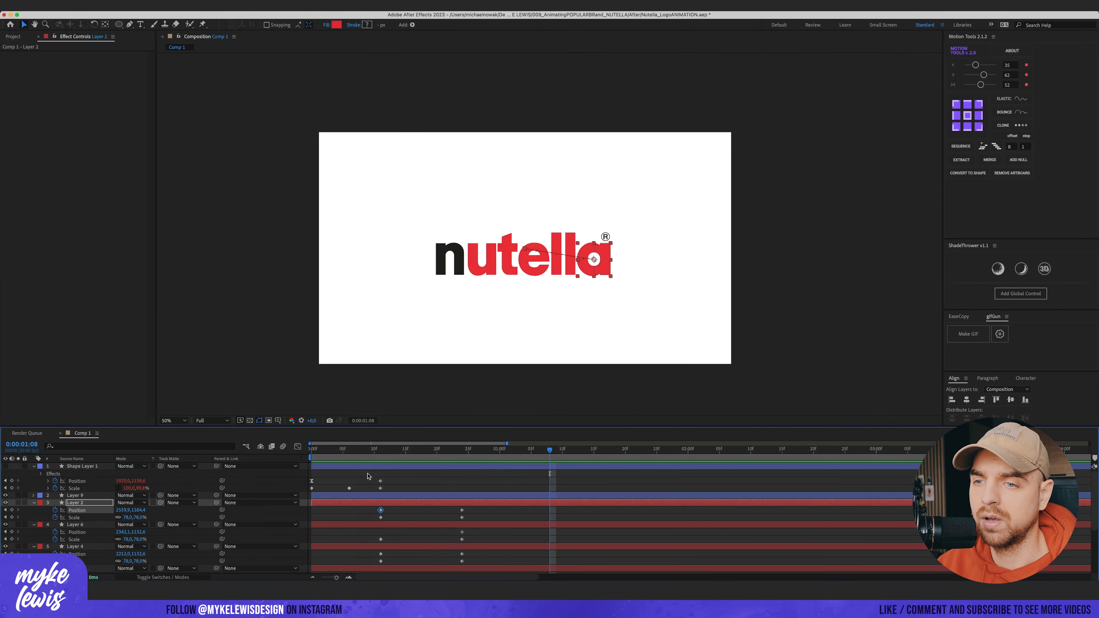
key(space)
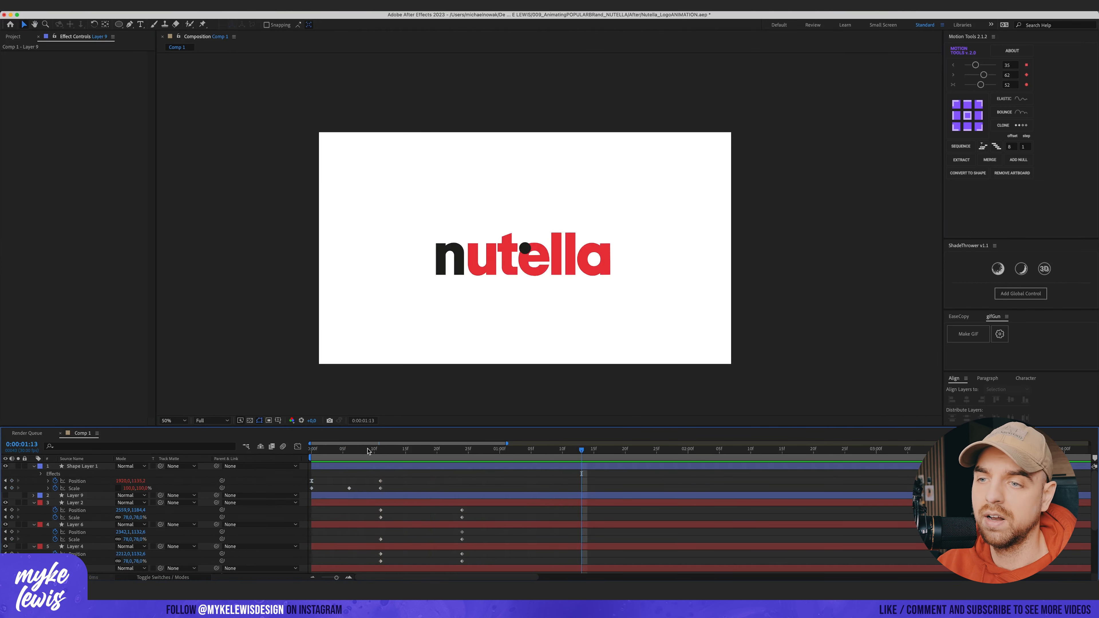
drag(368, 451, 393, 464)
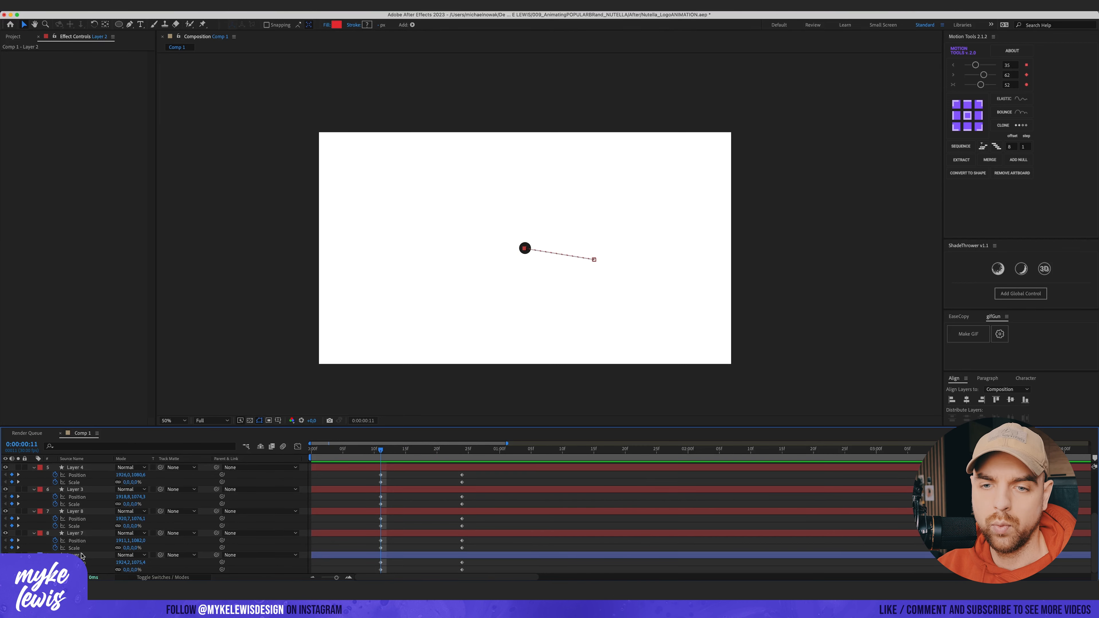
Step: Parent all letter layers to the circle's Shape Layer 1
shift+click(82, 554)
scroll(87, 553, up, 5)
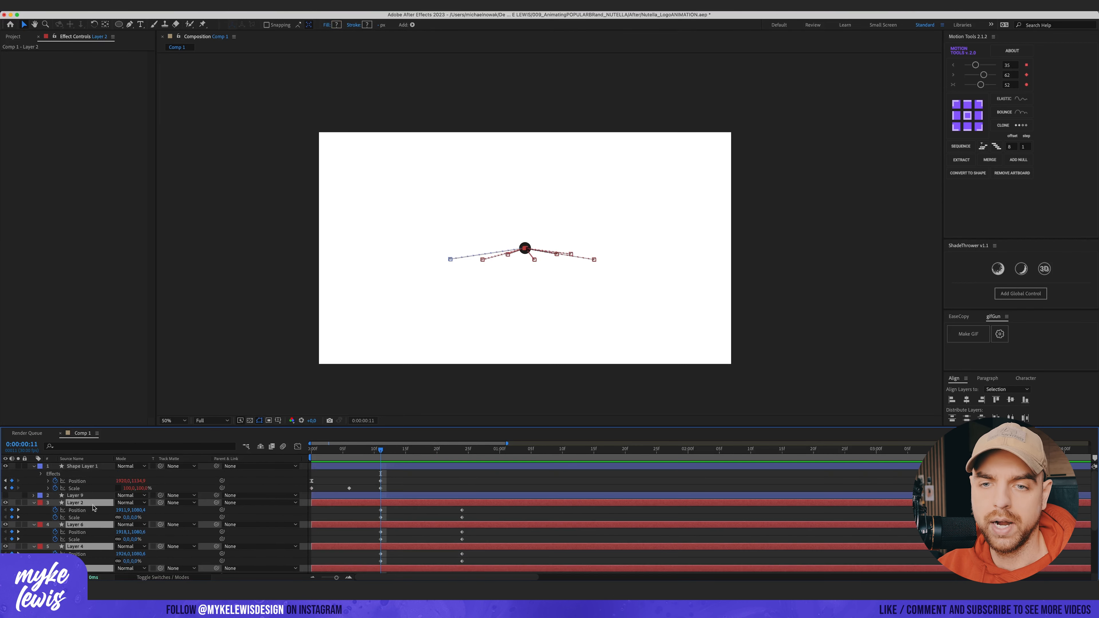
shift+click(90, 497)
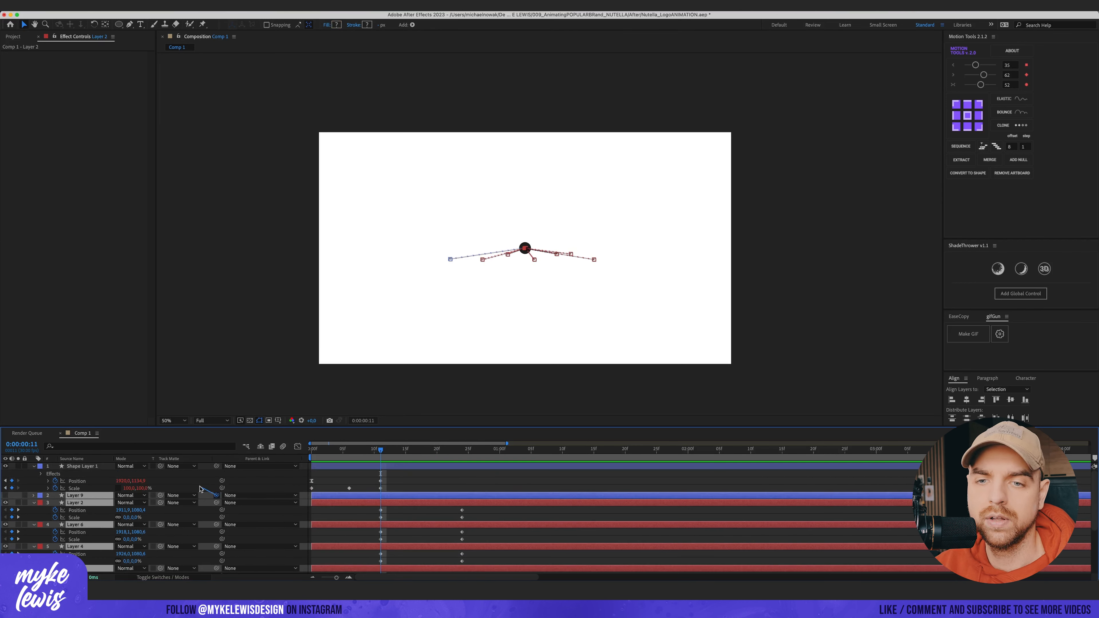
drag(94, 468, 94, 468)
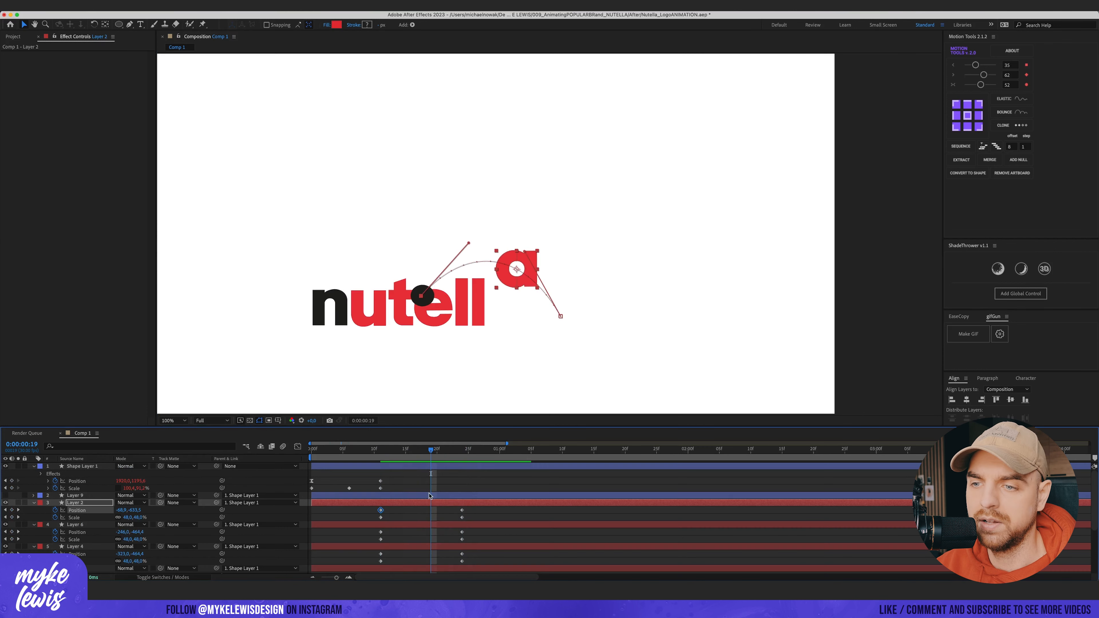
Step: Curve the motion paths of the last letters into upward arcs by adjusting their path handles
click(422, 525)
click(423, 299)
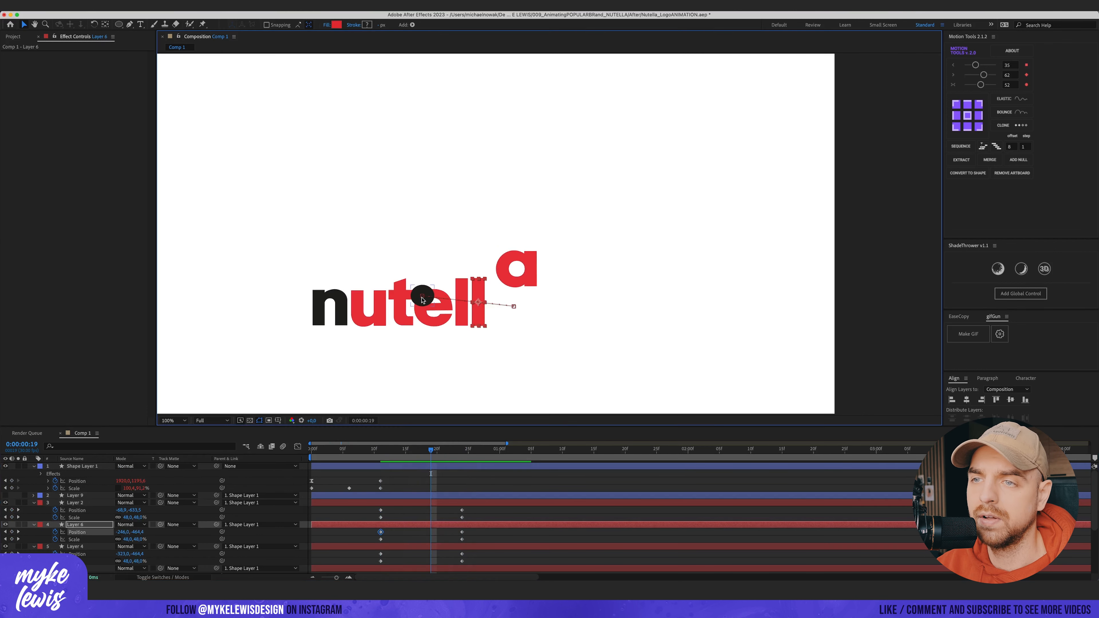
drag(435, 299, 437, 247)
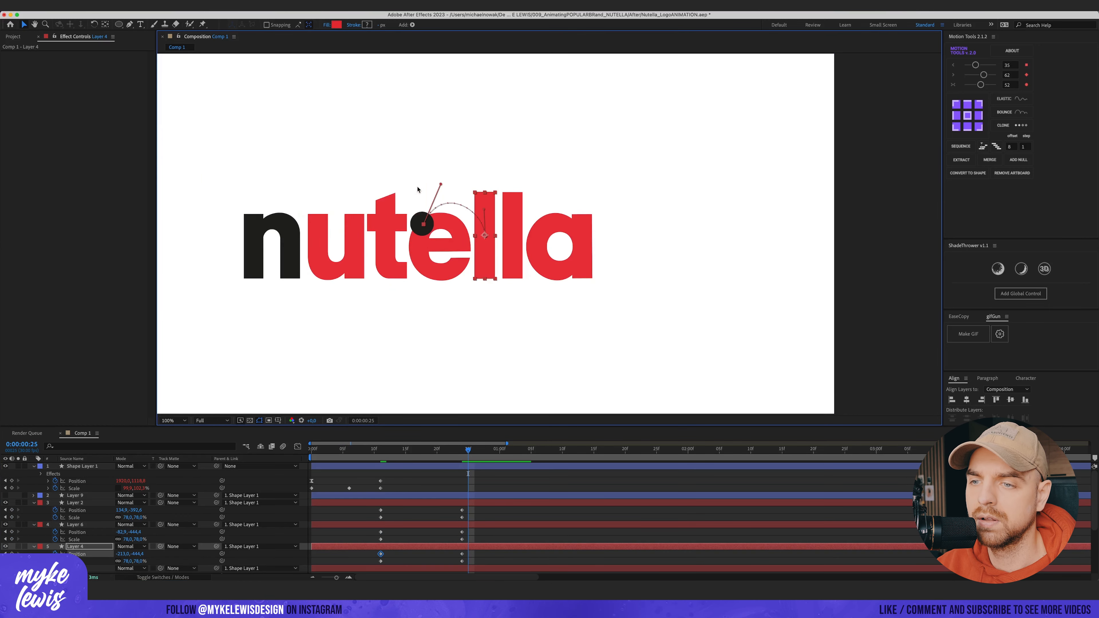
click(432, 235)
click(422, 223)
key(.)
drag(300, 221, 343, 165)
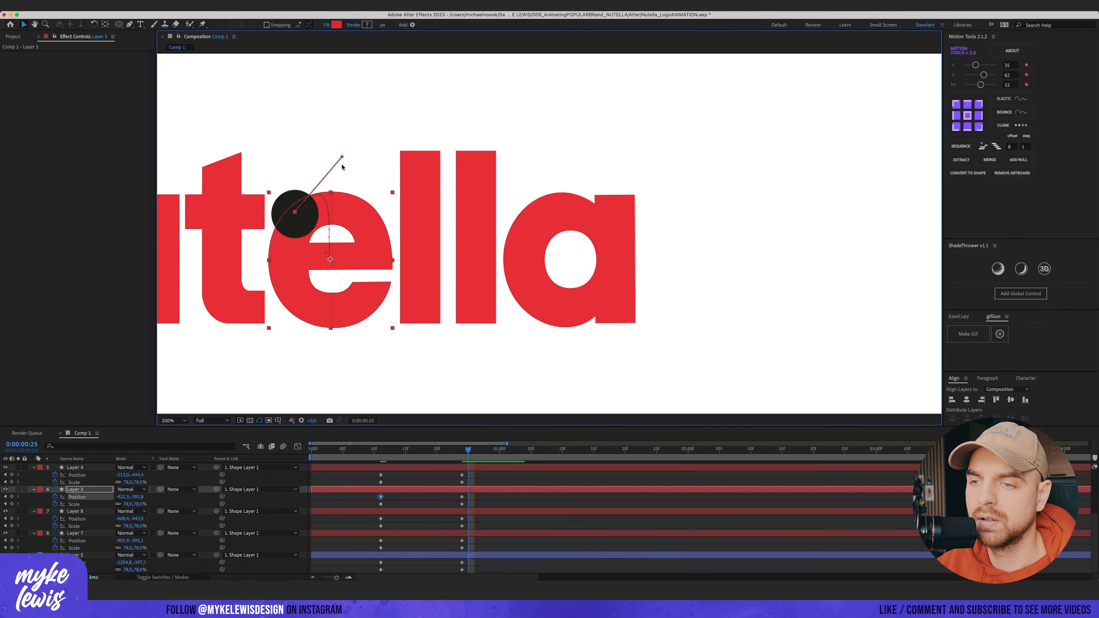
Step: Curve the motion paths of the middle letter layers upward by adjusting their path handles
click(76, 511)
click(422, 223)
click(75, 533)
click(420, 224)
drag(409, 228, 385, 182)
click(504, 555)
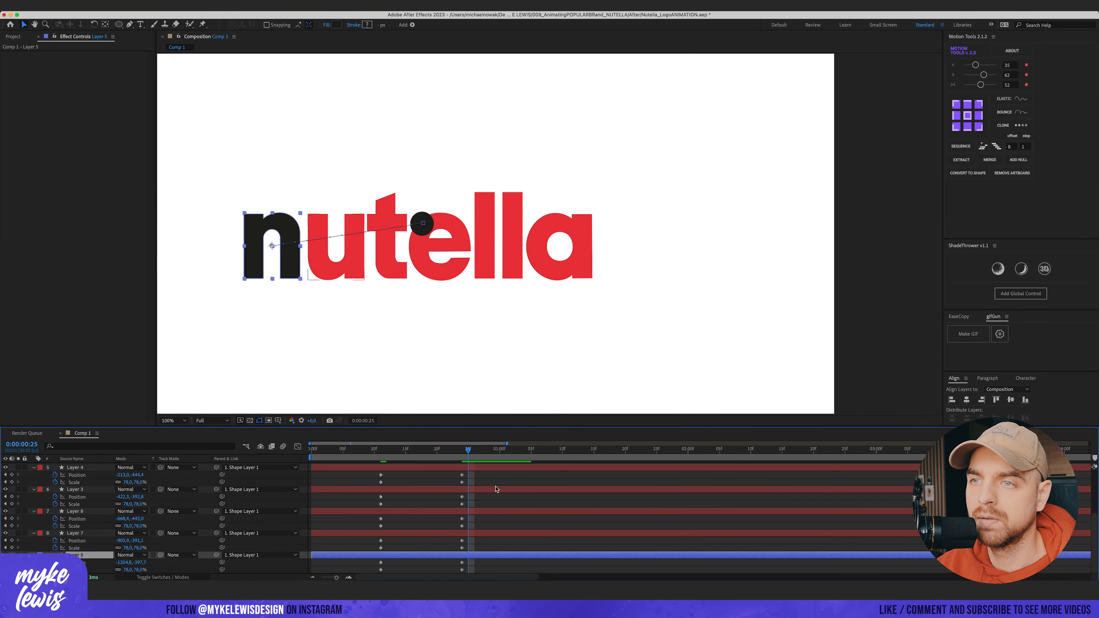
Step: Curve the first letter's motion path upward by adjusting its path handles, and preview the result
click(421, 225)
drag(397, 228, 372, 148)
drag(297, 243, 273, 165)
drag(469, 450, 381, 450)
key(space)
key(space)
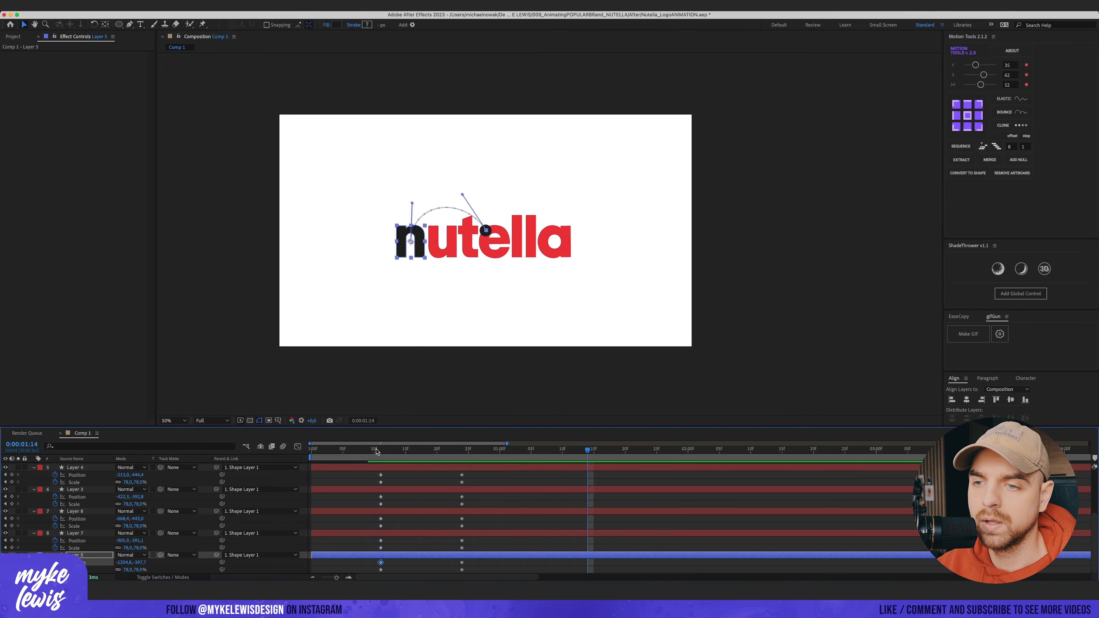
Step: Trim the letter layers so they start at the frame where the circle lands
click(381, 452)
scroll(416, 504, up, 5)
shift+click(417, 503)
key(alt+[)
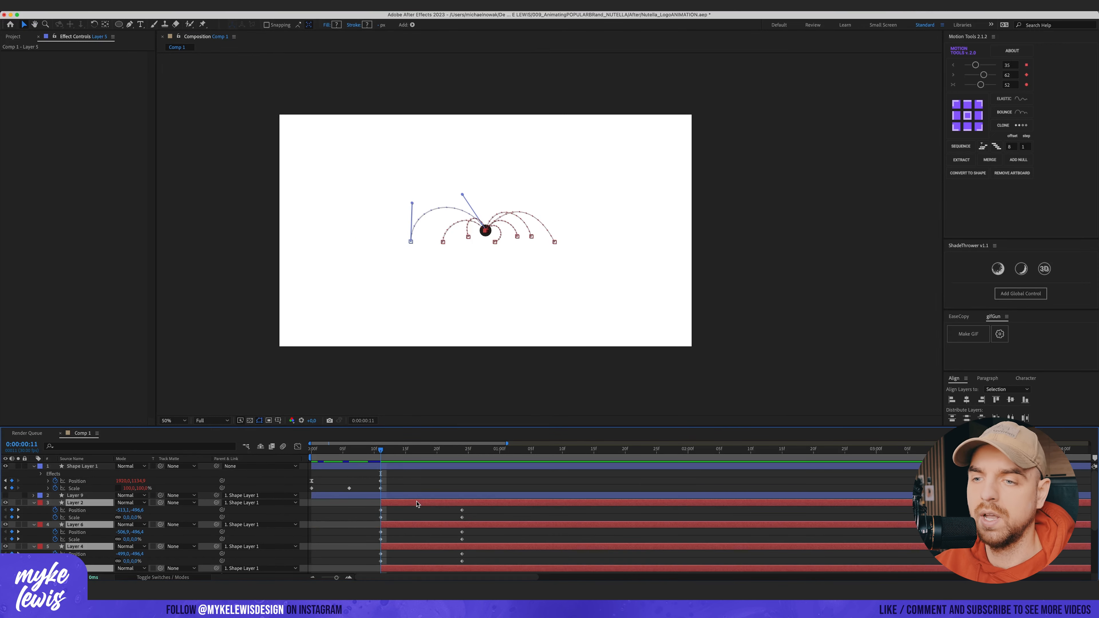
drag(381, 450, 462, 453)
key([)
key(space)
key(space)
click(375, 453)
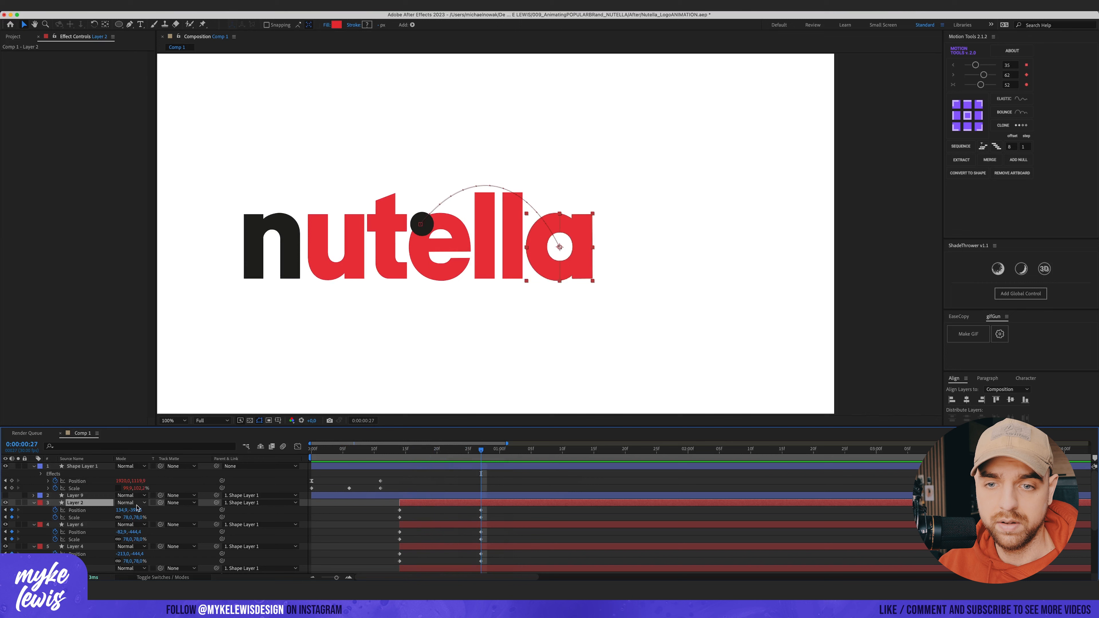
click(87, 506)
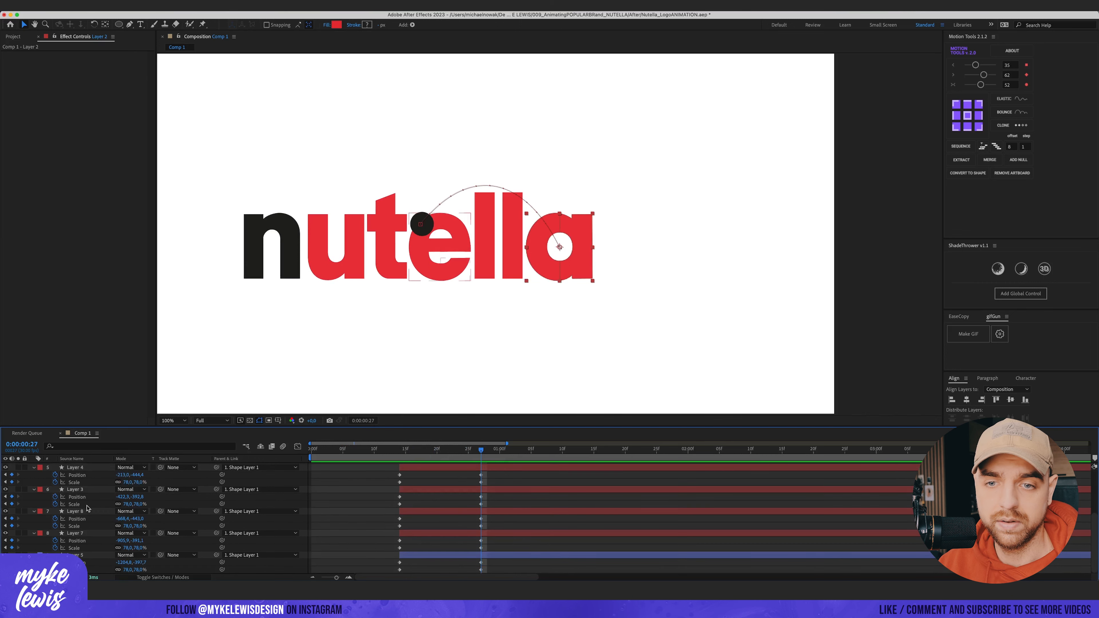
Step: Reveal rotation, position and scale for all letters, and keyframe a tilted rotation on each letter a few frames in
key(super+a)
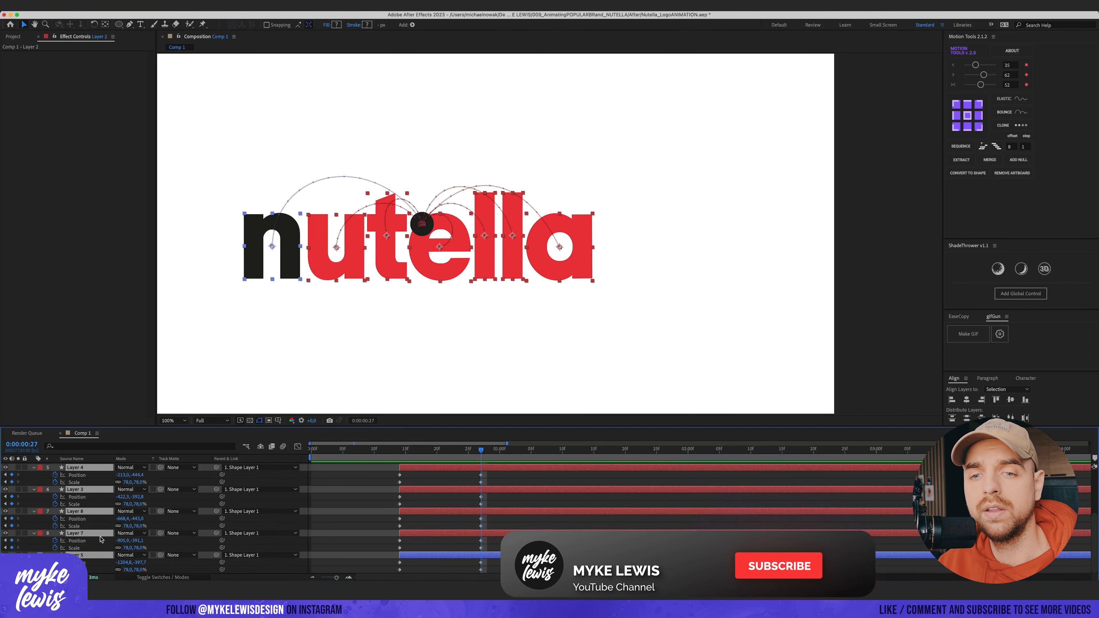
key(r)
key(shift+p)
key(shift+s)
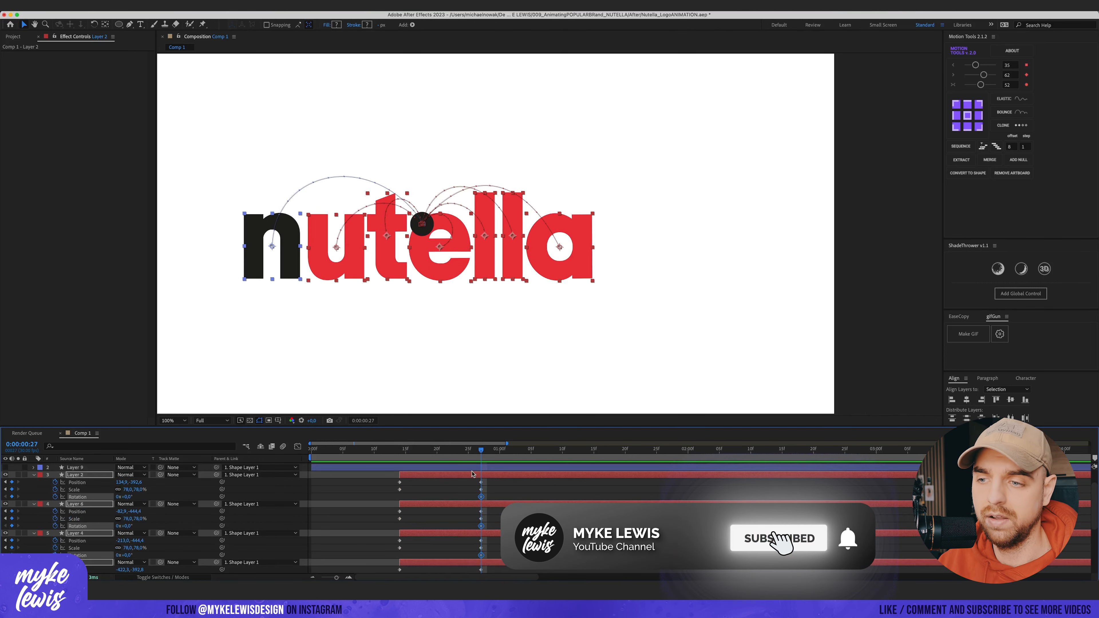
drag(481, 451, 399, 450)
click(443, 486)
click(438, 475)
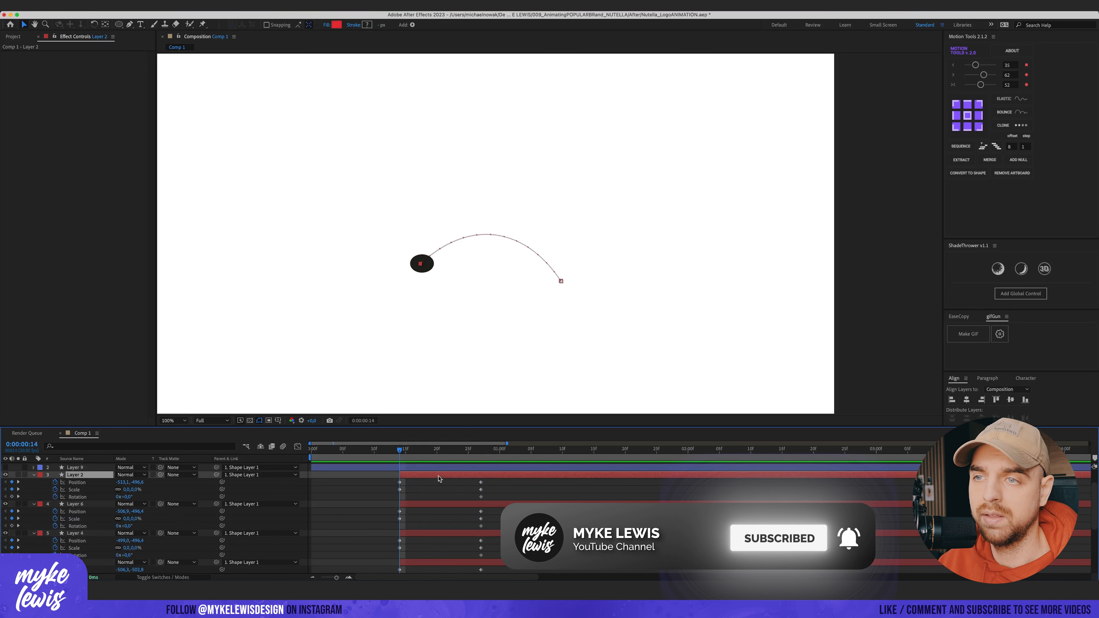
key(Page_Down)
key(Page_Down)
key(Page_Down)
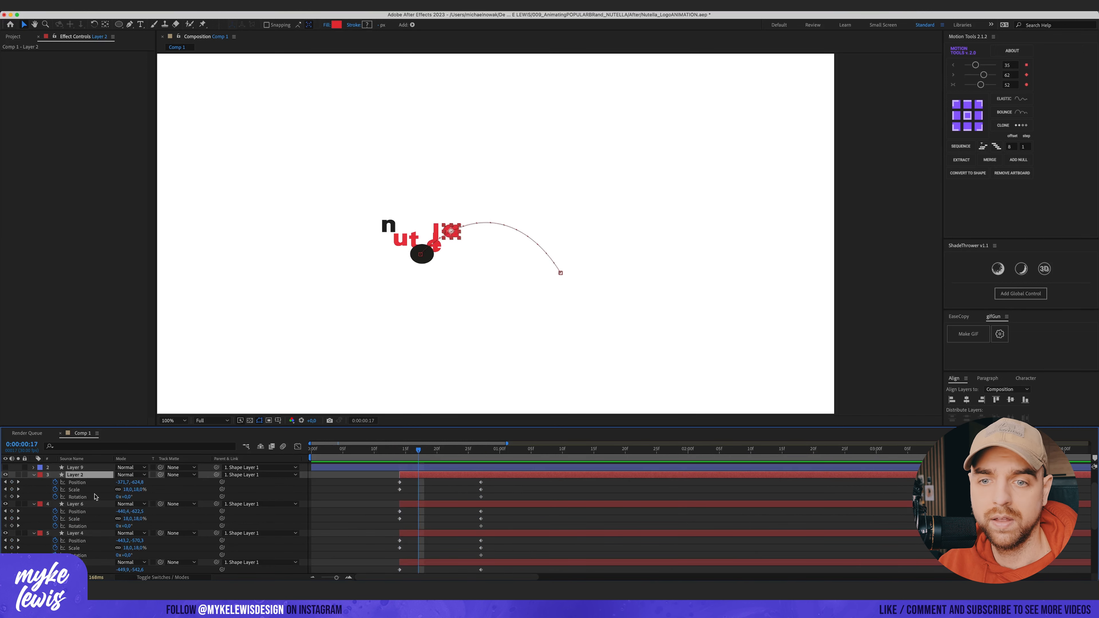
drag(128, 497, 180, 497)
drag(128, 526, 75, 541)
scroll(432, 521, down, 1)
scroll(171, 549, down, 3)
click(441, 563)
scroll(441, 559, down, 5)
click(445, 519)
click(451, 547)
drag(128, 570, 67, 570)
Step: Preview the rotating letters
key(space)
scroll(439, 309, down, 1)
key(space)
Step: Select the letters' rotation and position keyframes and apply an Elastic controller to them
drag(582, 450, 437, 451)
scroll(436, 472, up, 1)
click(436, 469)
scroll(435, 485, down, 1)
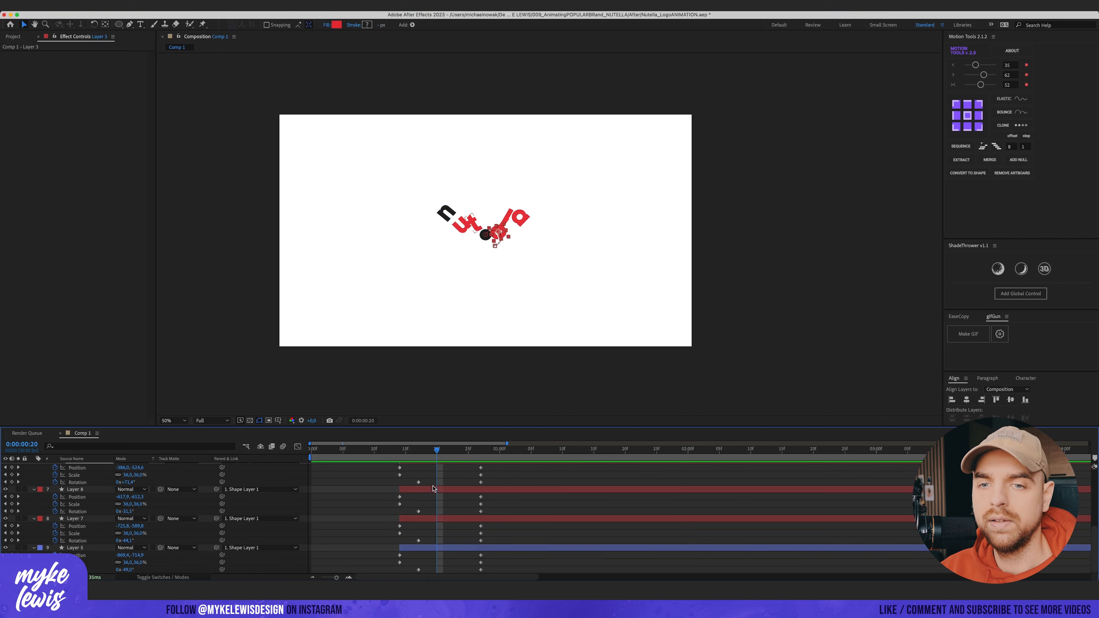
key(super+a)
scroll(351, 516, up, 6)
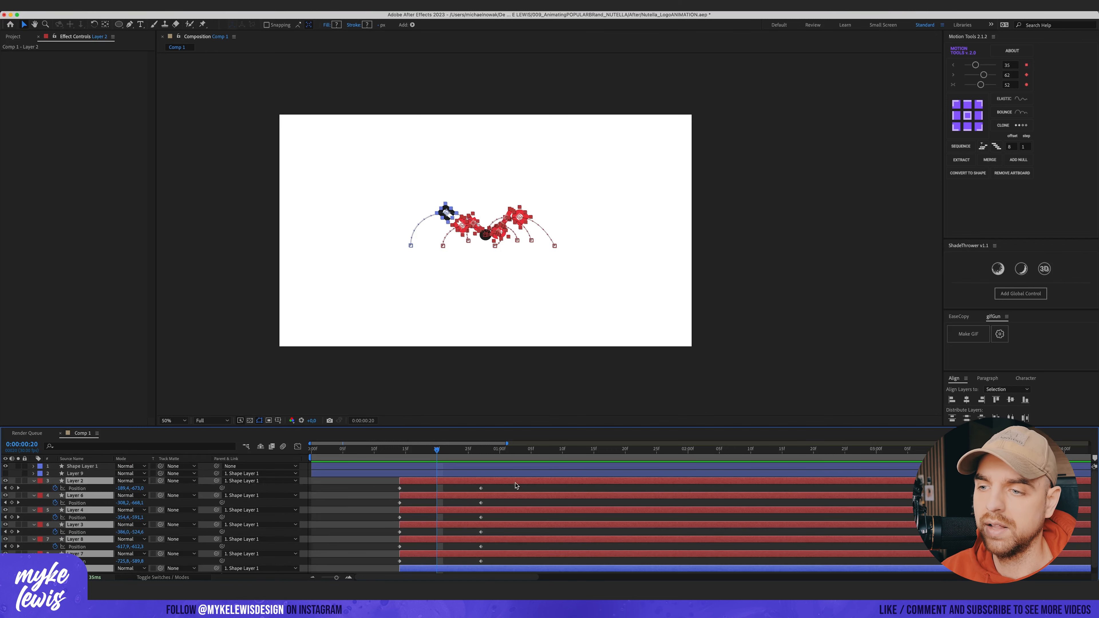
drag(502, 487, 453, 575)
drag(453, 575, 371, 576)
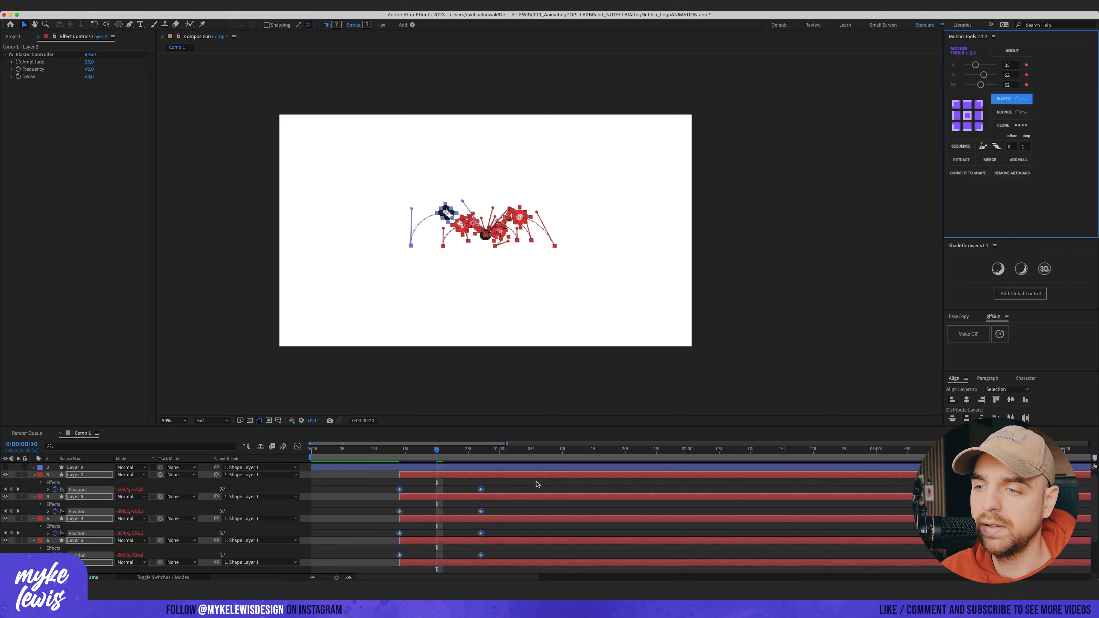
click(536, 482)
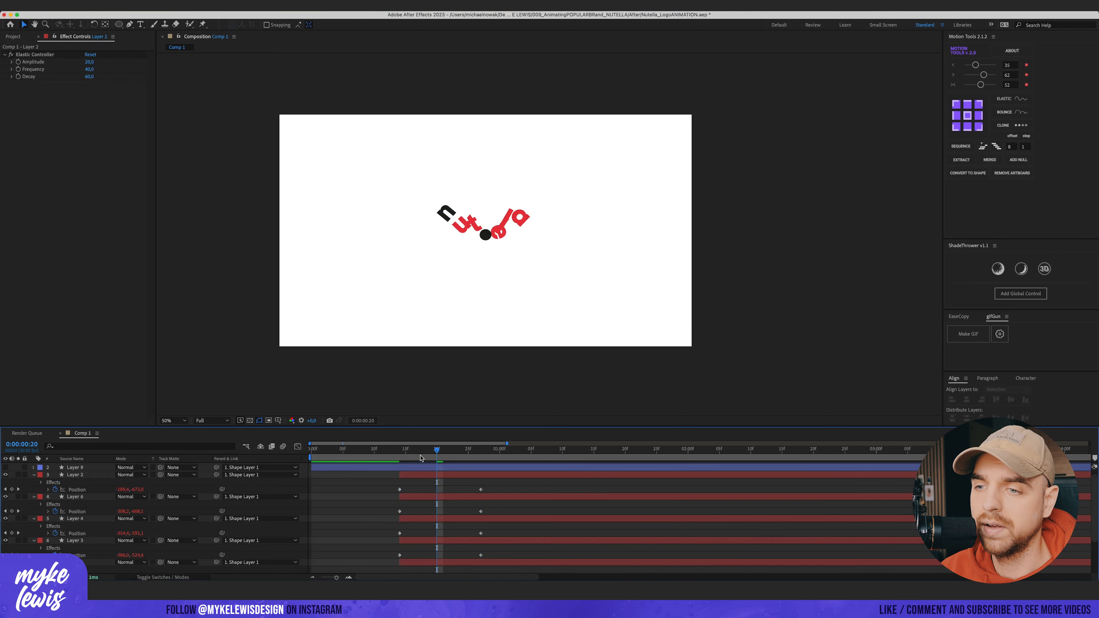
Step: Preview the elastic letter animation
click(381, 452)
key(space)
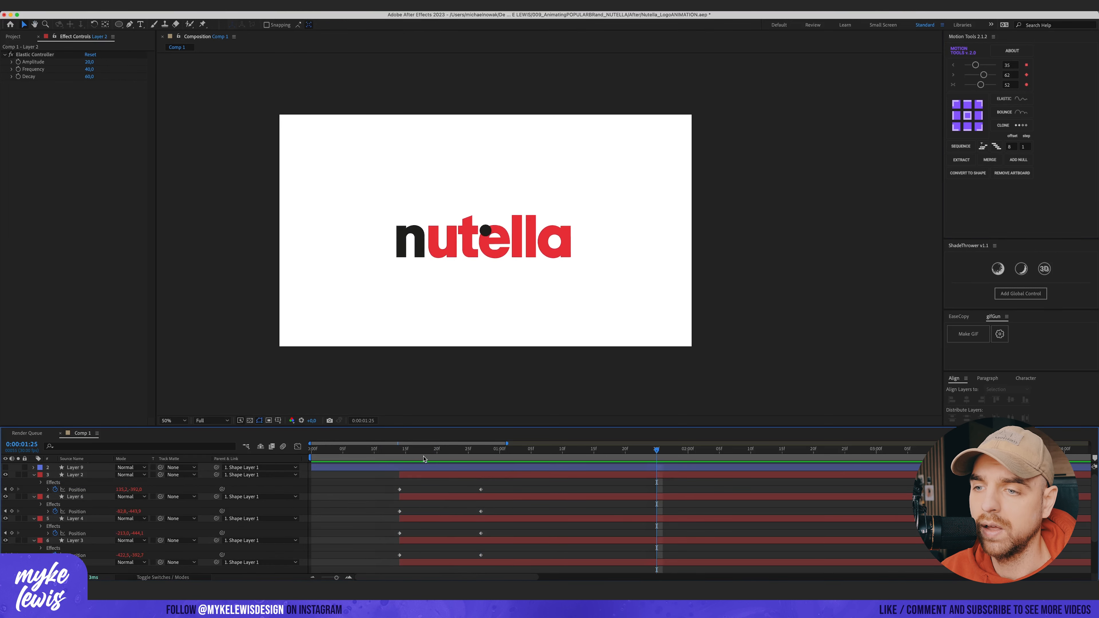
drag(401, 453, 406, 455)
key(space)
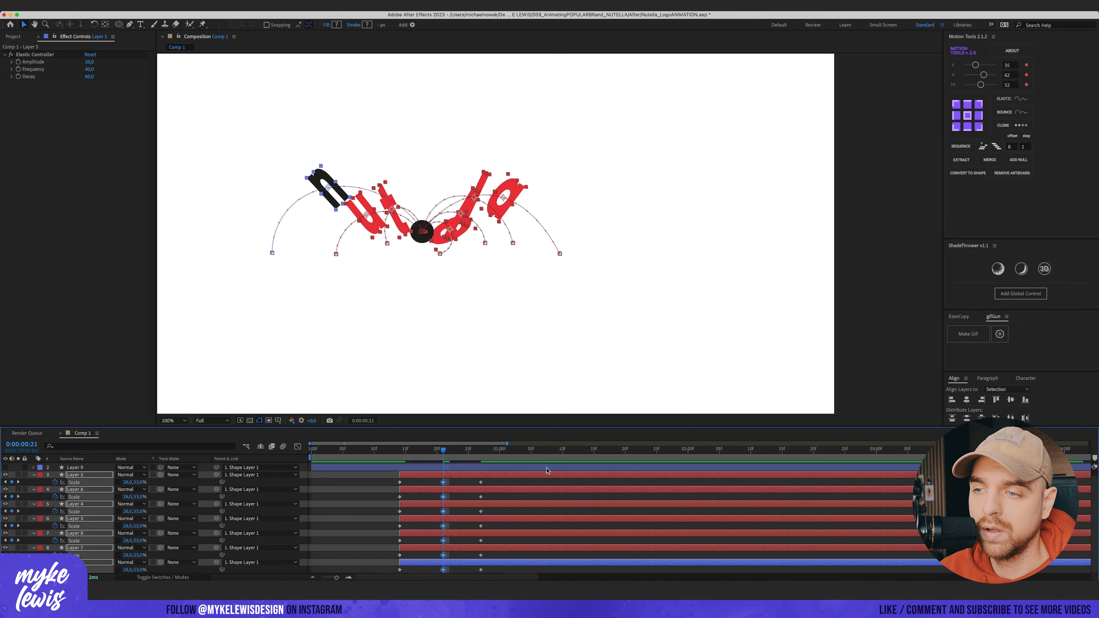
Step: Select all the letters' scale keyframes and apply an Elastic controller to them
key(space)
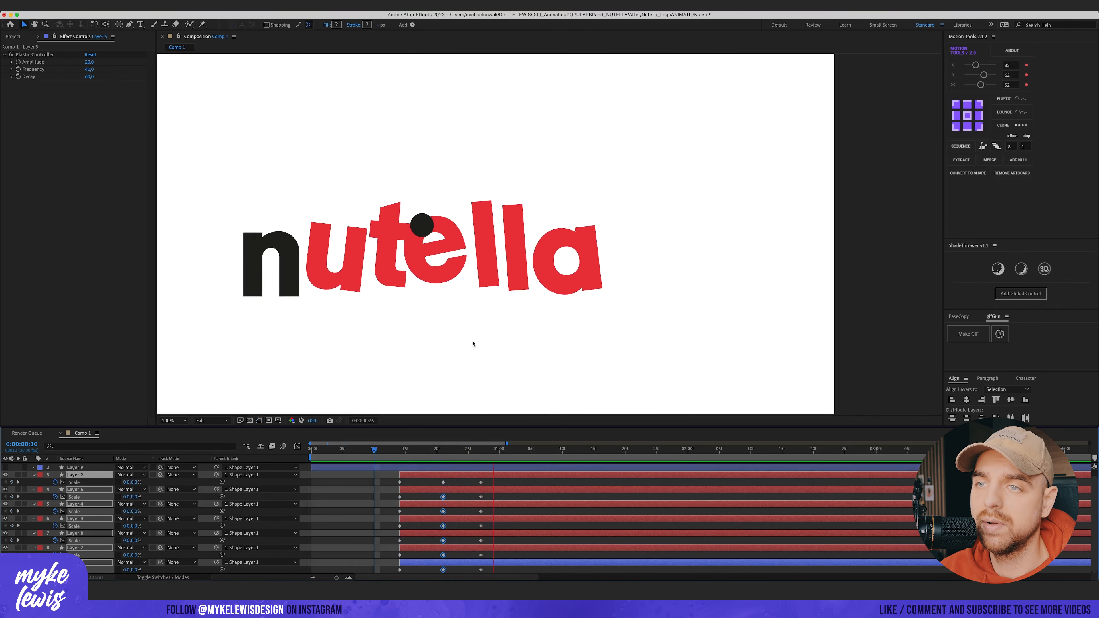
key(space)
drag(489, 480, 371, 581)
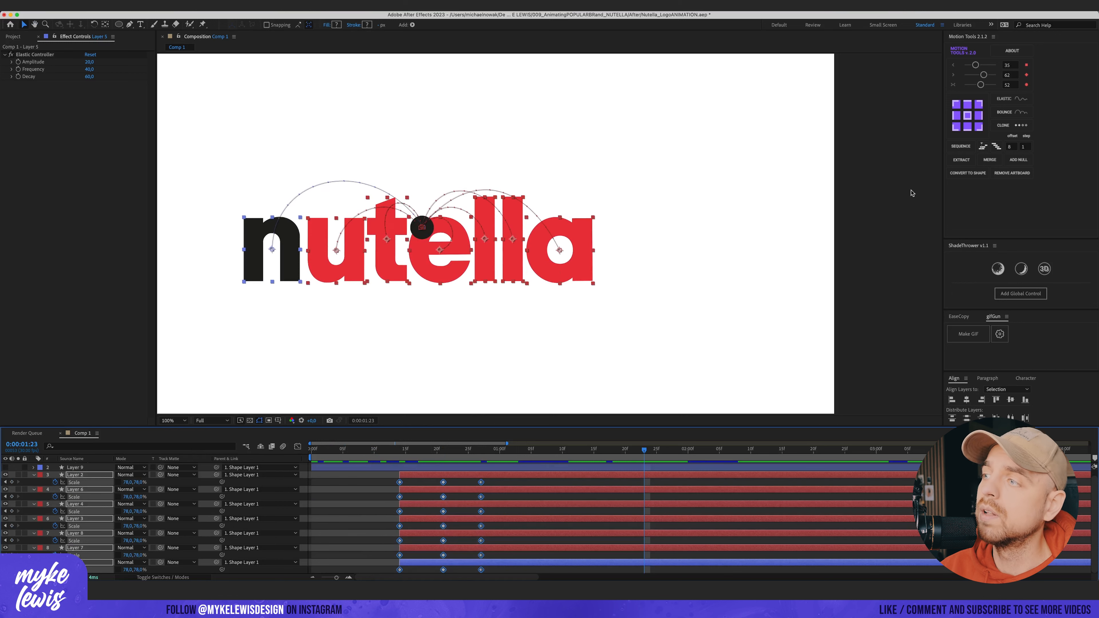
click(1027, 100)
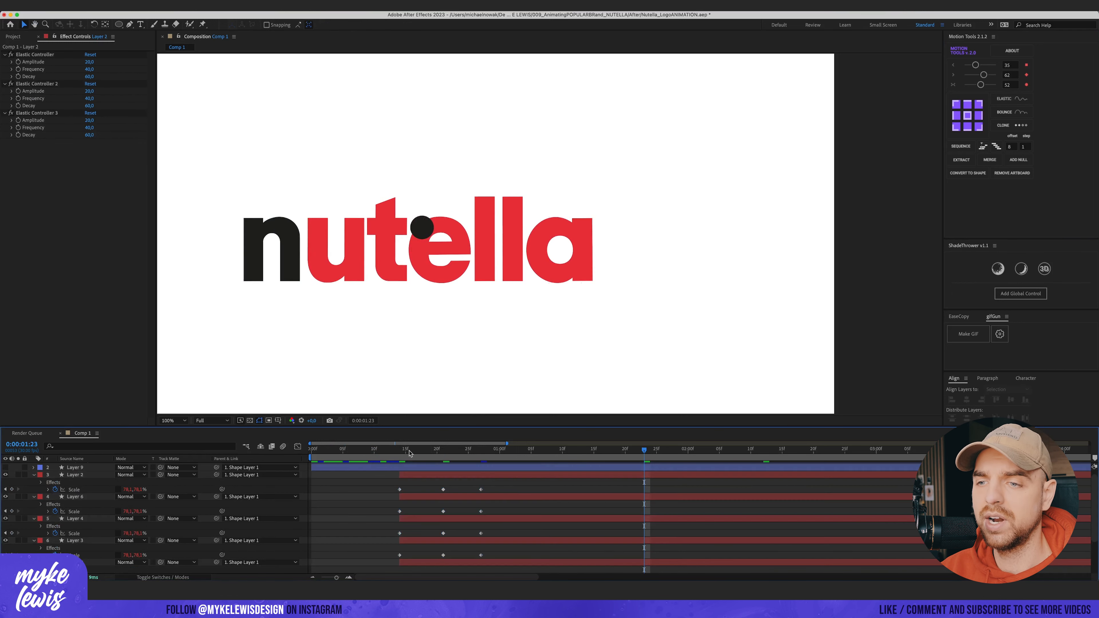
Step: Preview the letters scaling out with the elastic effect
click(394, 450)
key(space)
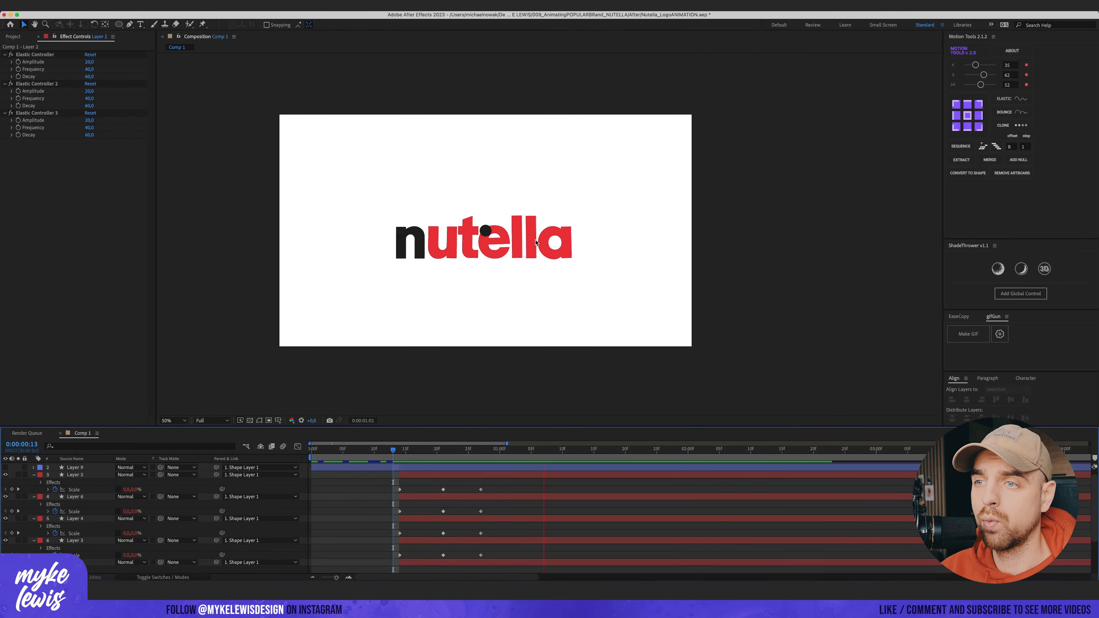
drag(381, 450, 487, 446)
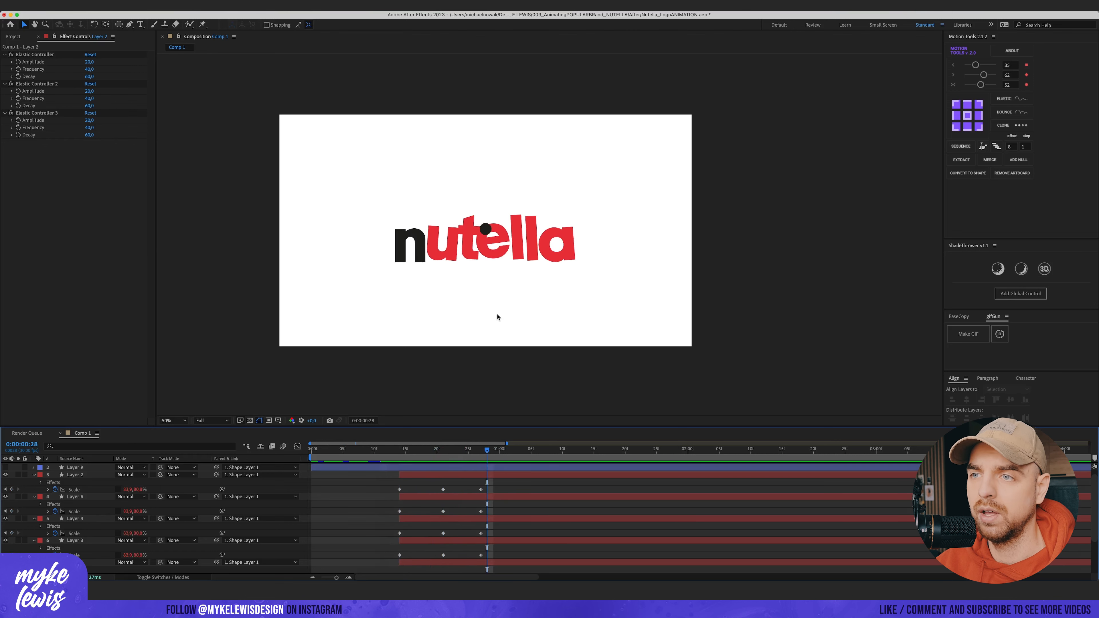
Step: Add a new adjustment layer at the top of the layer stack
key(slash)
click(422, 222)
key(comma)
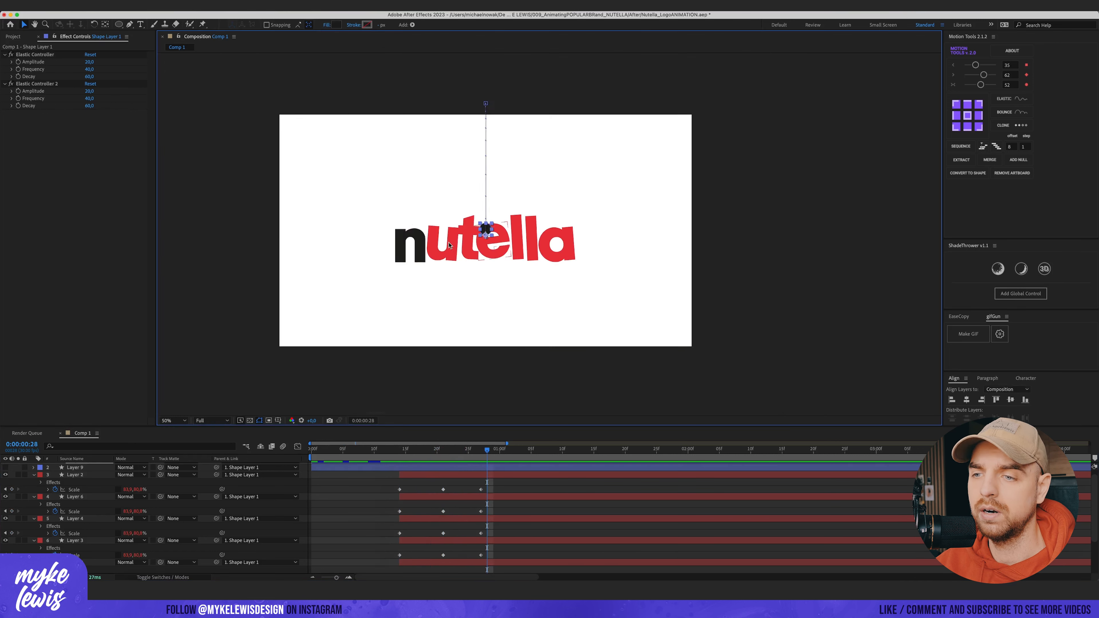
key(u)
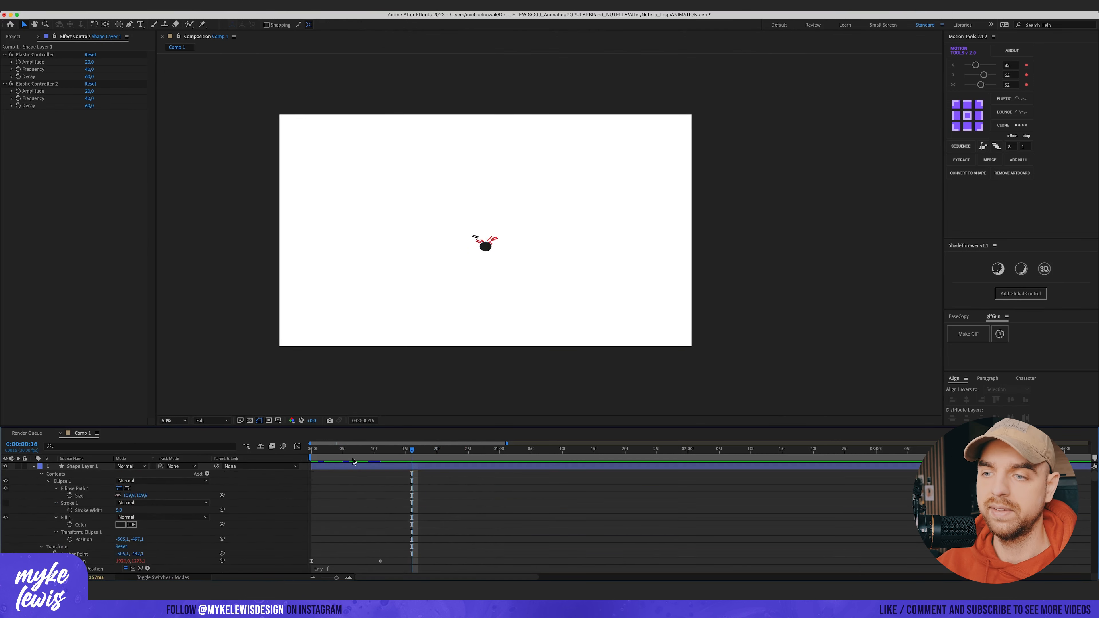
key(u)
click(79, 468)
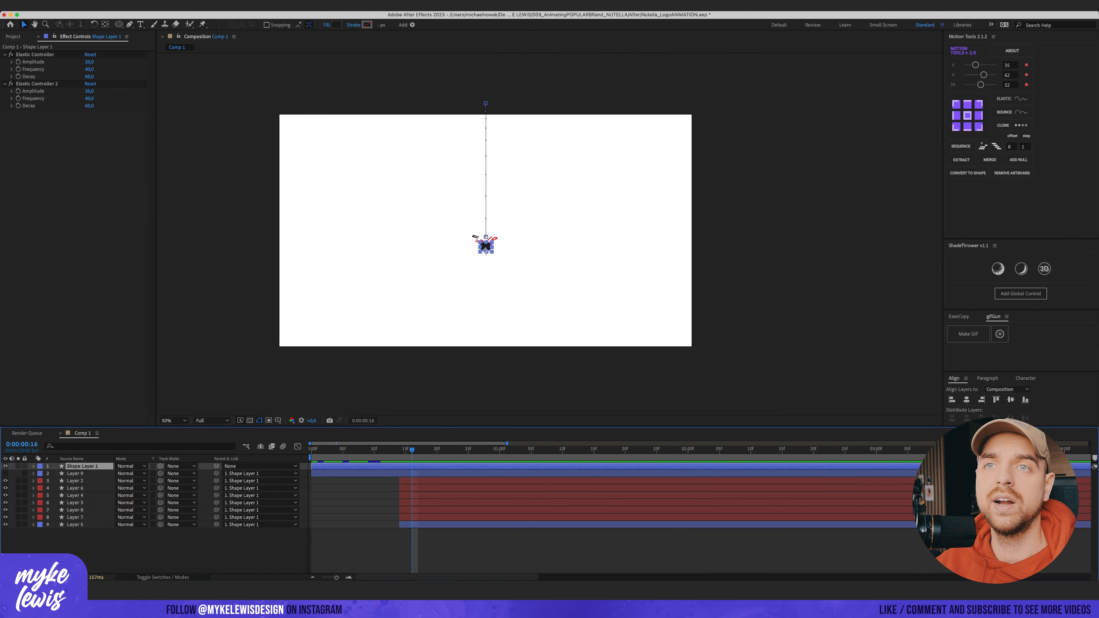
click(149, 5)
mouse_move(190, 15)
click(295, 73)
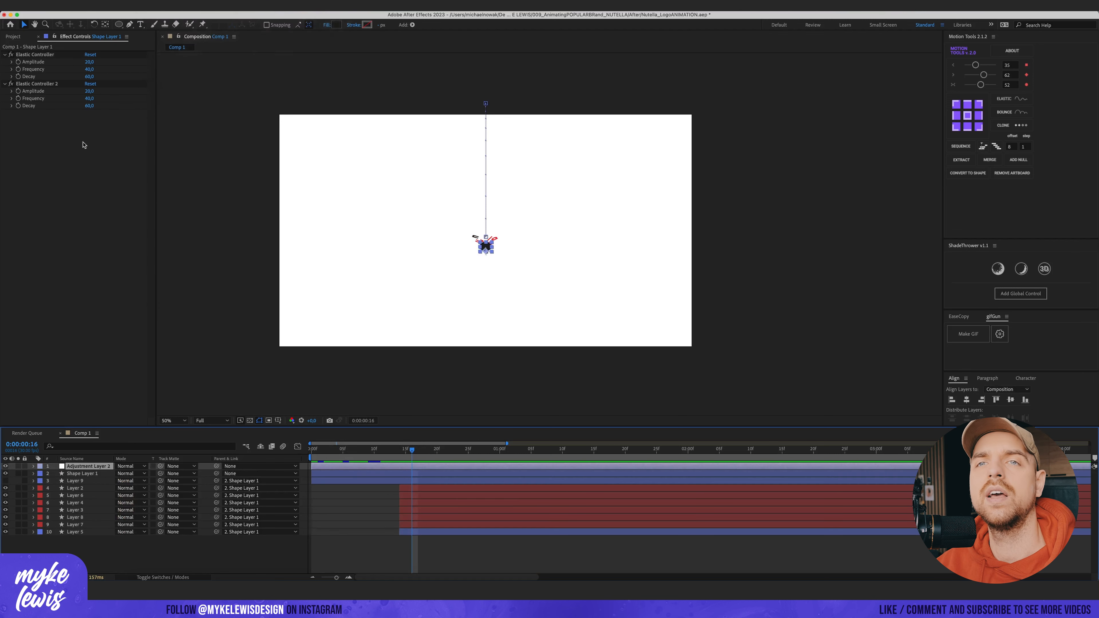
Step: Apply the Fast Box Blur effect to the adjustment layer
key(ctrl+space)
text(fast)
key(Return)
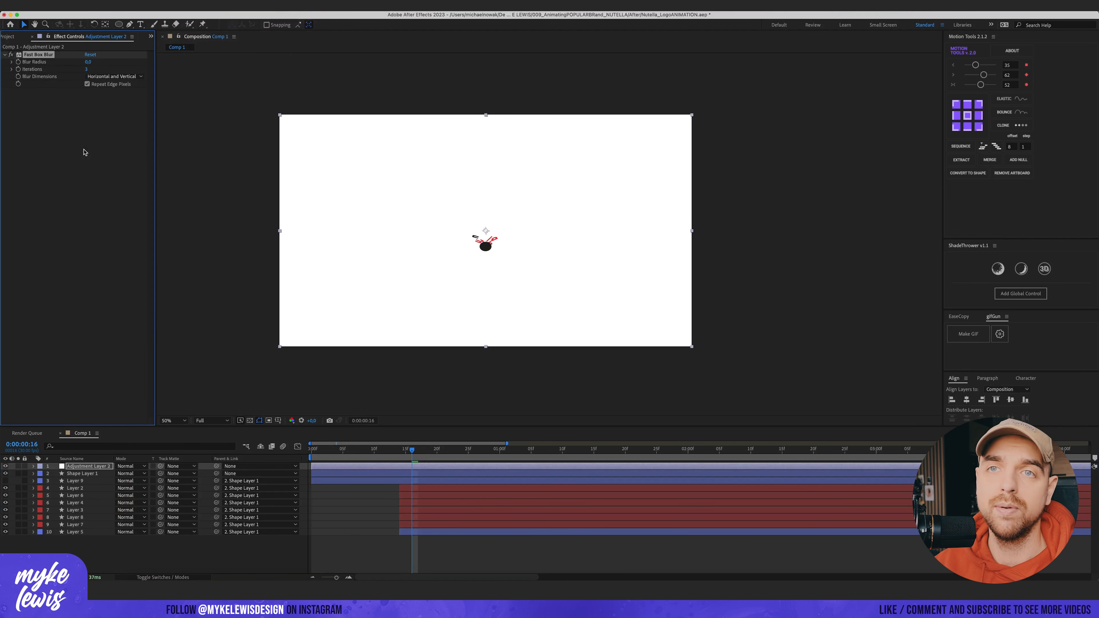
Step: Apply the Levels effect to the adjustment layer and set its channel to Alpha
key(ctrl+space)
text(levels)
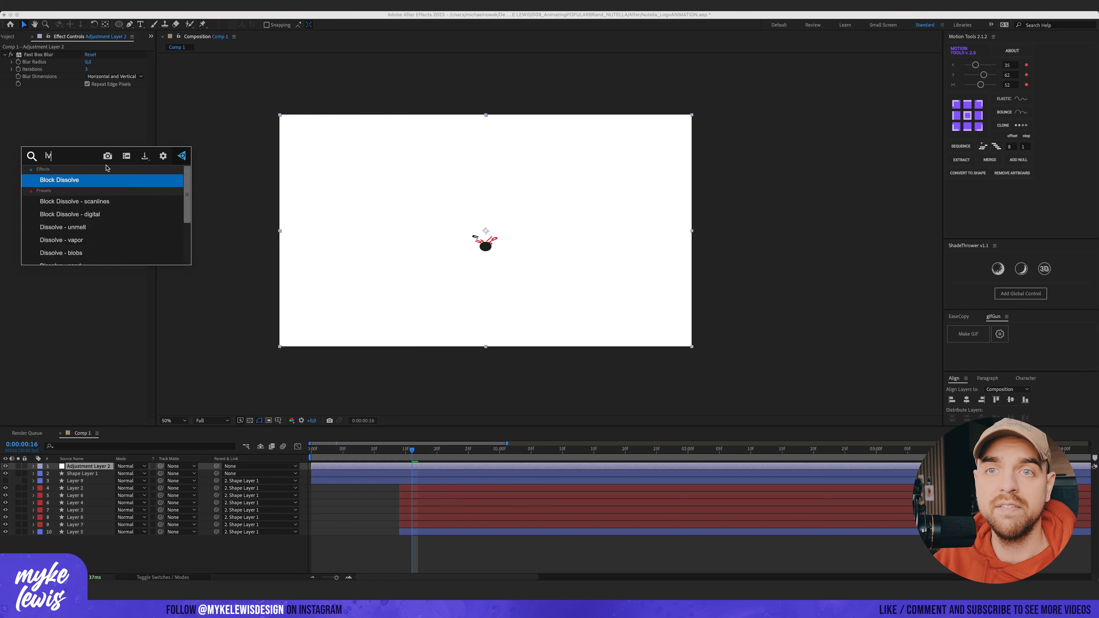
key(Return)
scroll(503, 246, up, 2)
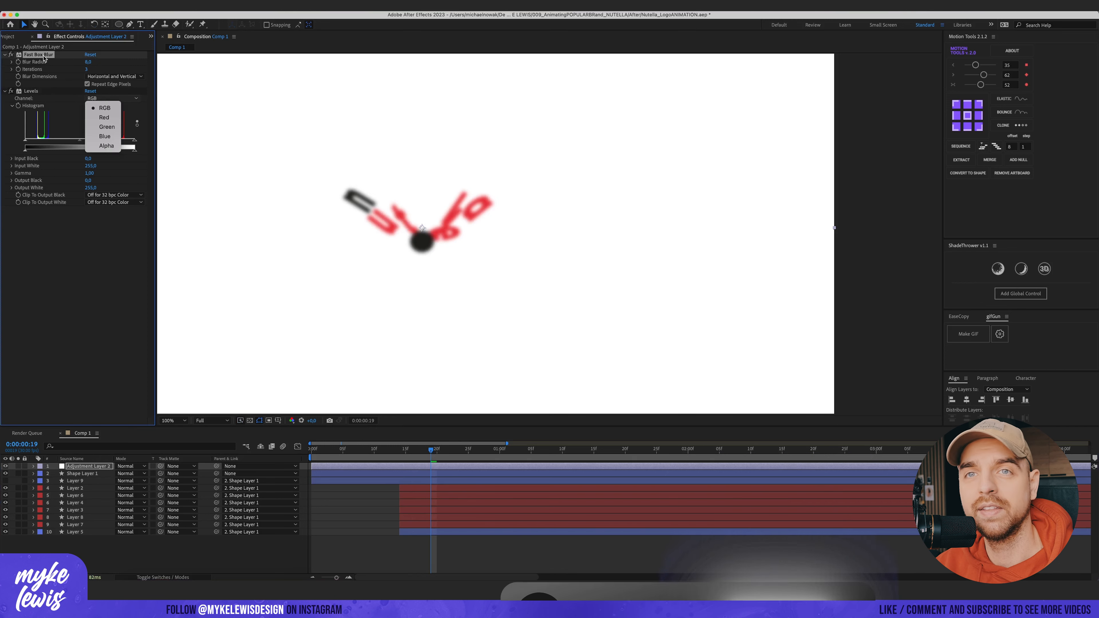
click(106, 146)
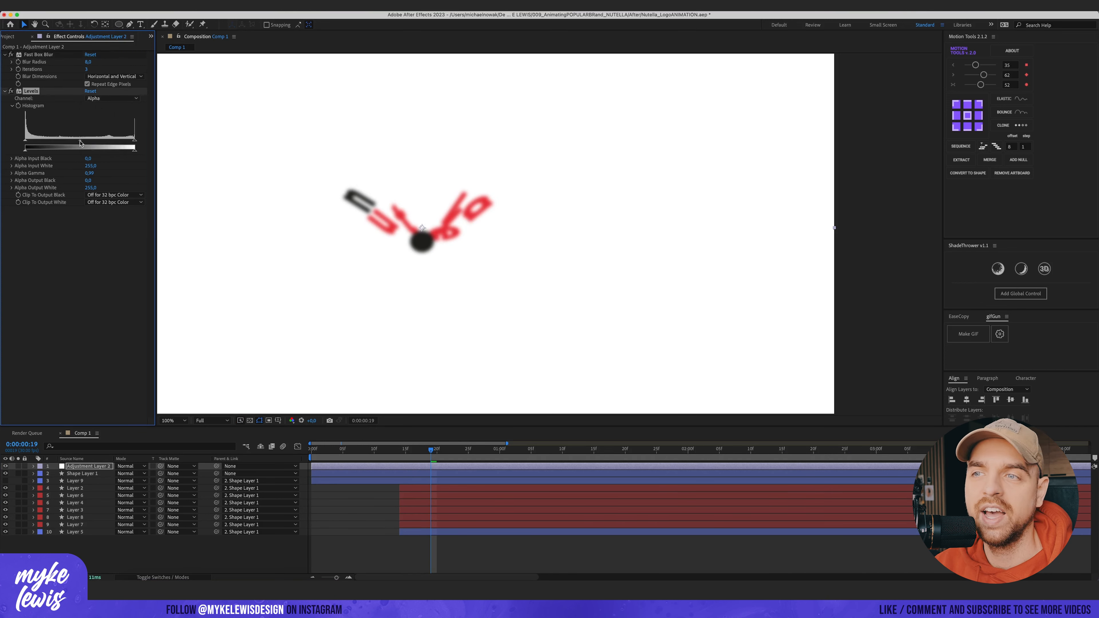
Step: Raise the alpha input black and lower the alpha input white in Levels to sharpen the blurred edges
drag(80, 143, 56, 142)
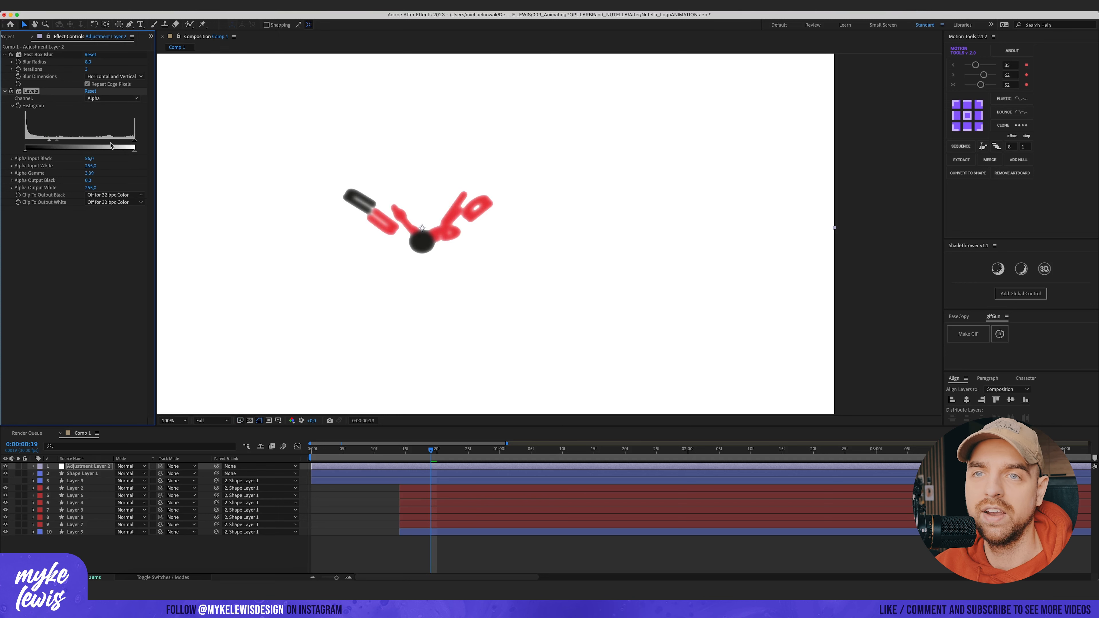
drag(133, 144, 69, 142)
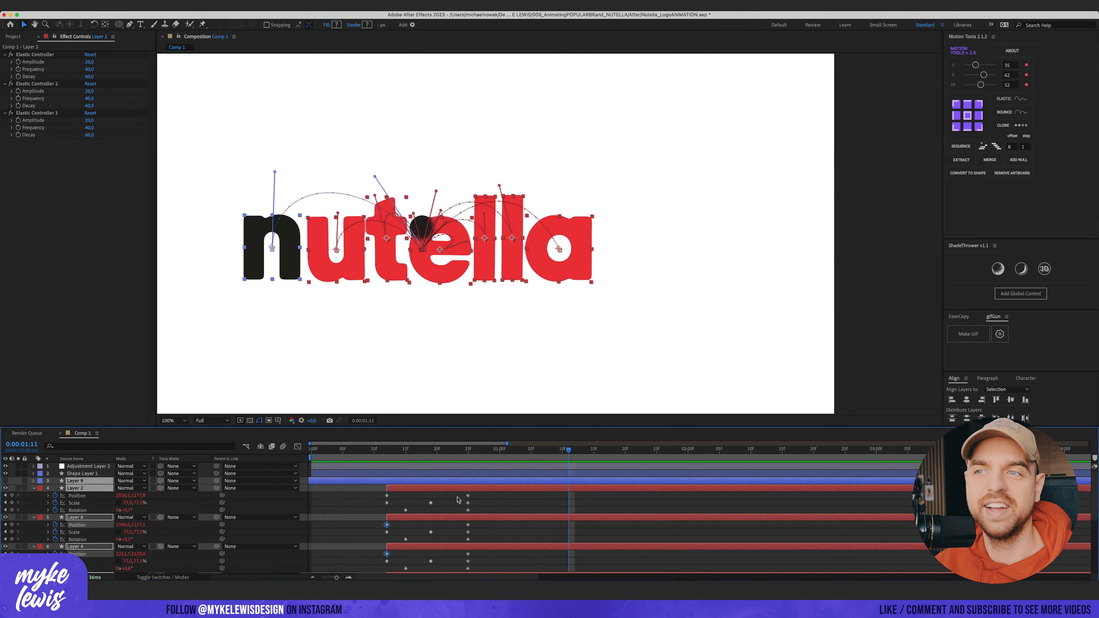
Step: Reveal the letter layers' positions and add a position keyframe for them at 1:25
click(448, 501)
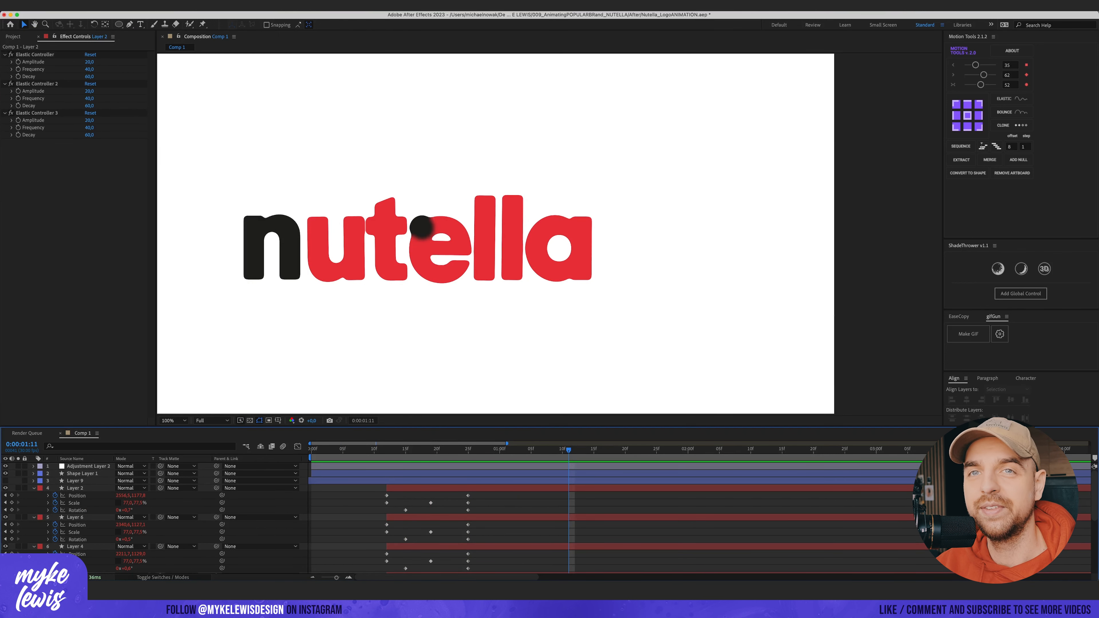
click(84, 468)
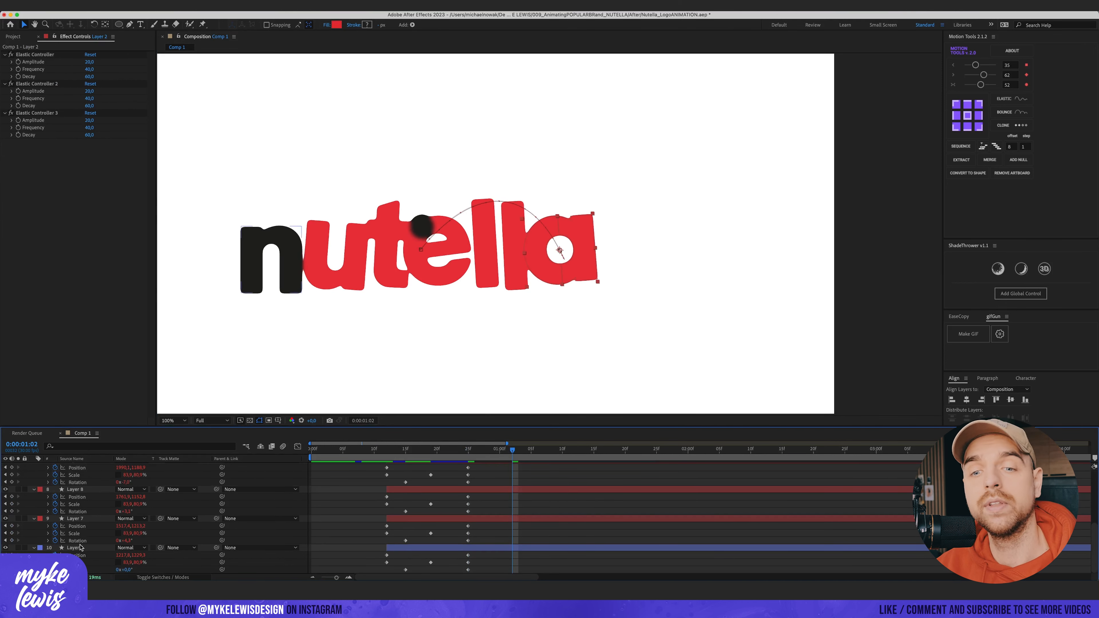
shift+click(80, 548)
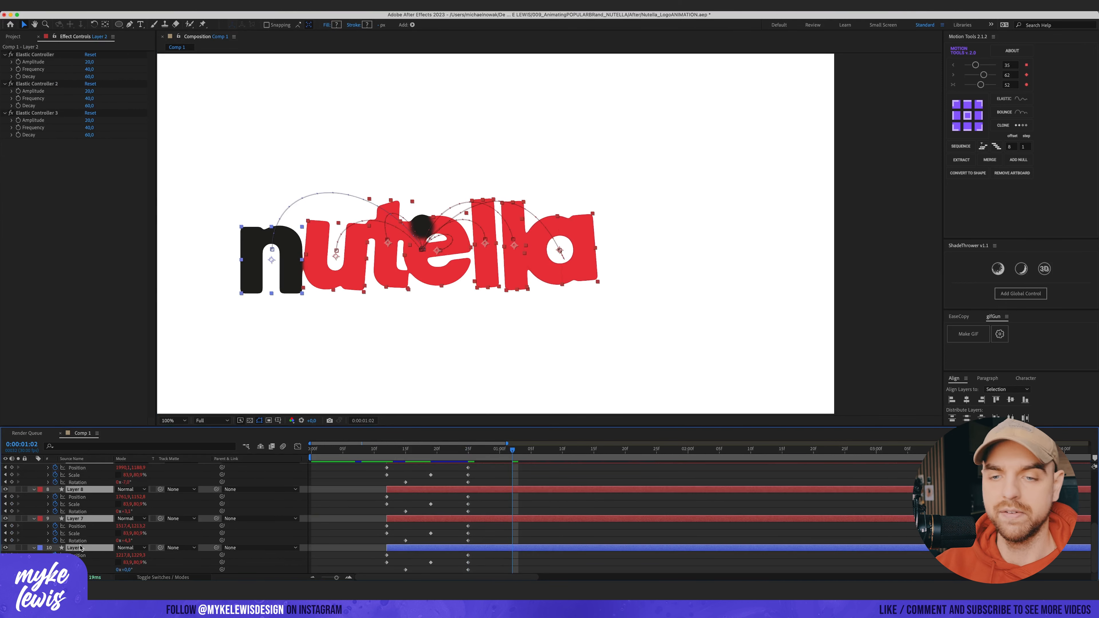
key(p)
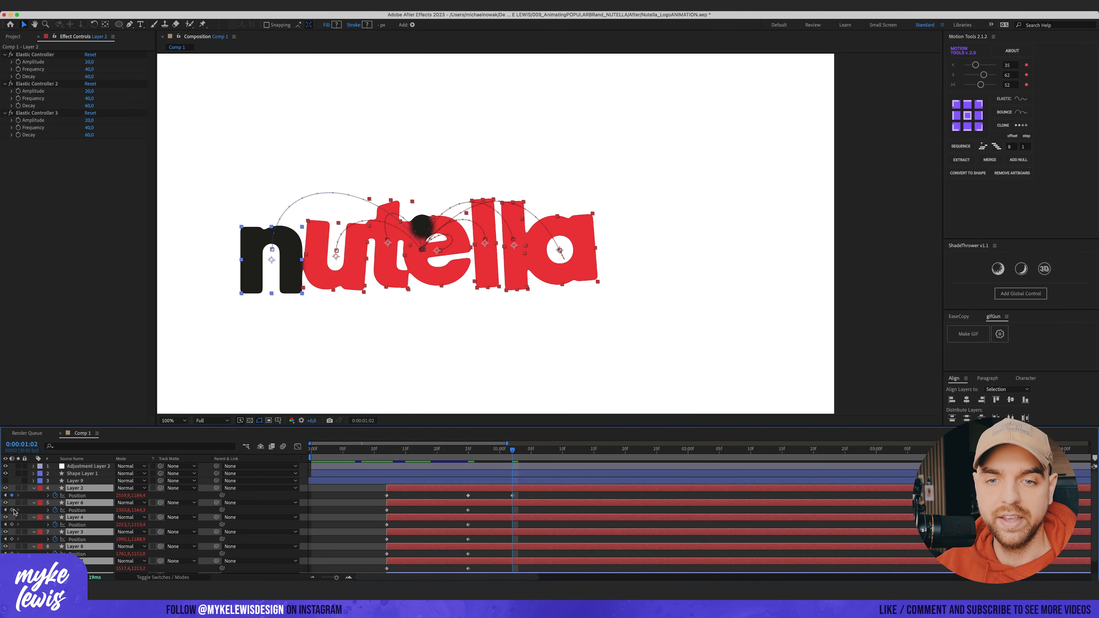
key(space)
scroll(31, 483, down, 1)
click(12, 483)
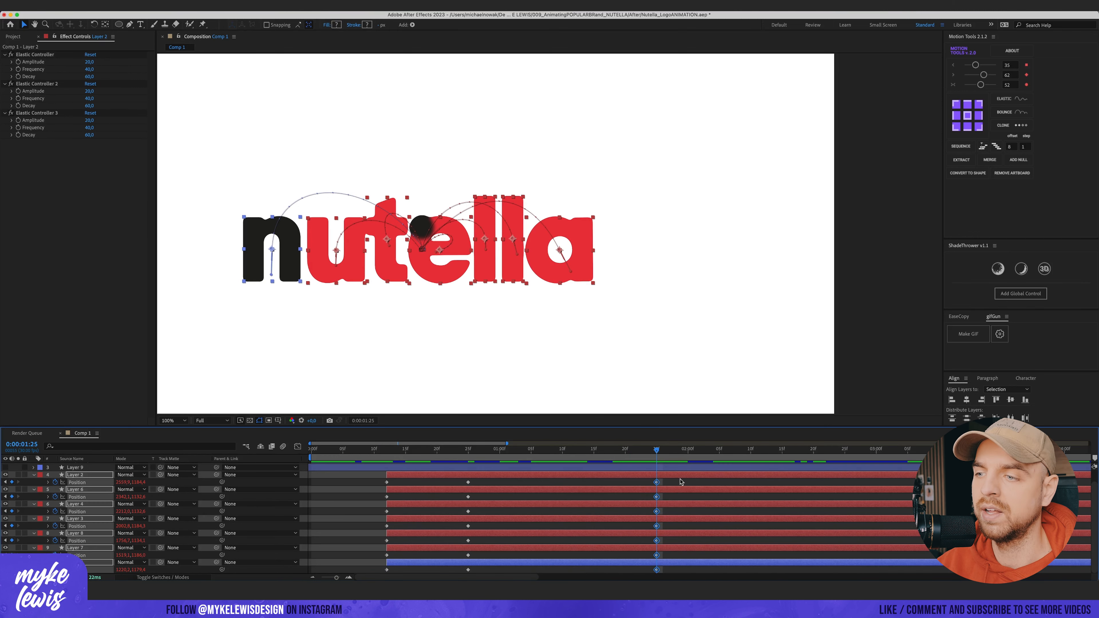
Step: At 1:16, nudge the last letter's position 30 pixels to the left
drag(633, 454, 604, 454)
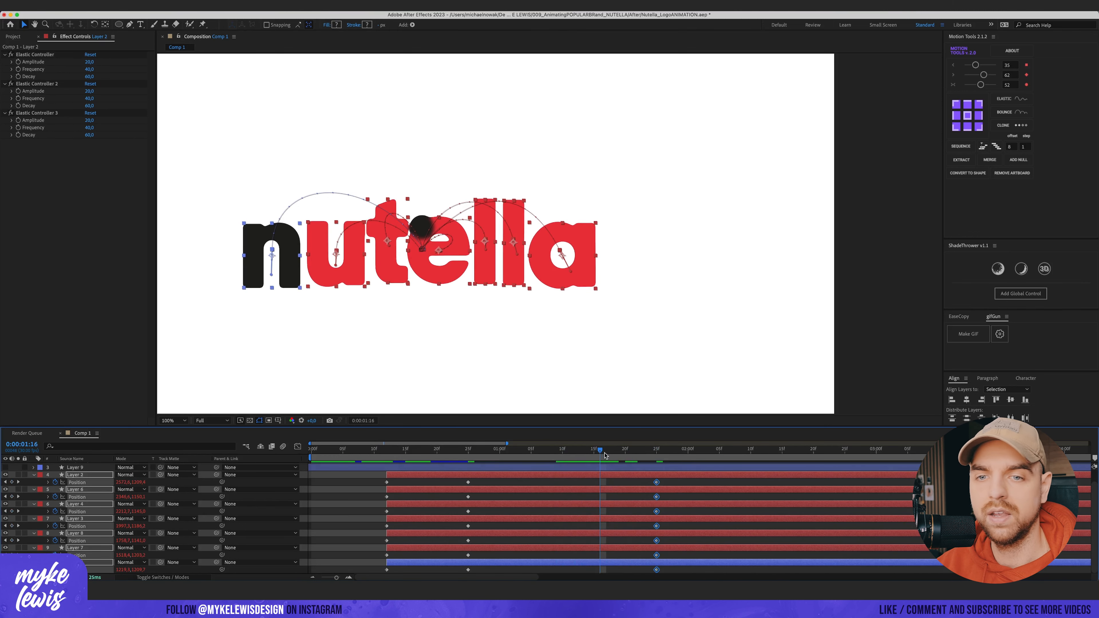
click(85, 475)
key(shift+Left)
key(shift+Left)
key(shift+Left)
key(shift+Left)
key(shift+Left)
key(shift+Left)
key(shift+Left)
key(shift+Left)
key(shift+Left)
key(shift+Left)
key(shift+Left)
key(shift+Left)
key(shift+Left)
key(shift+Left)
key(shift+Left)
key(shift+Left)
key(shift+Left)
key(shift+Left)
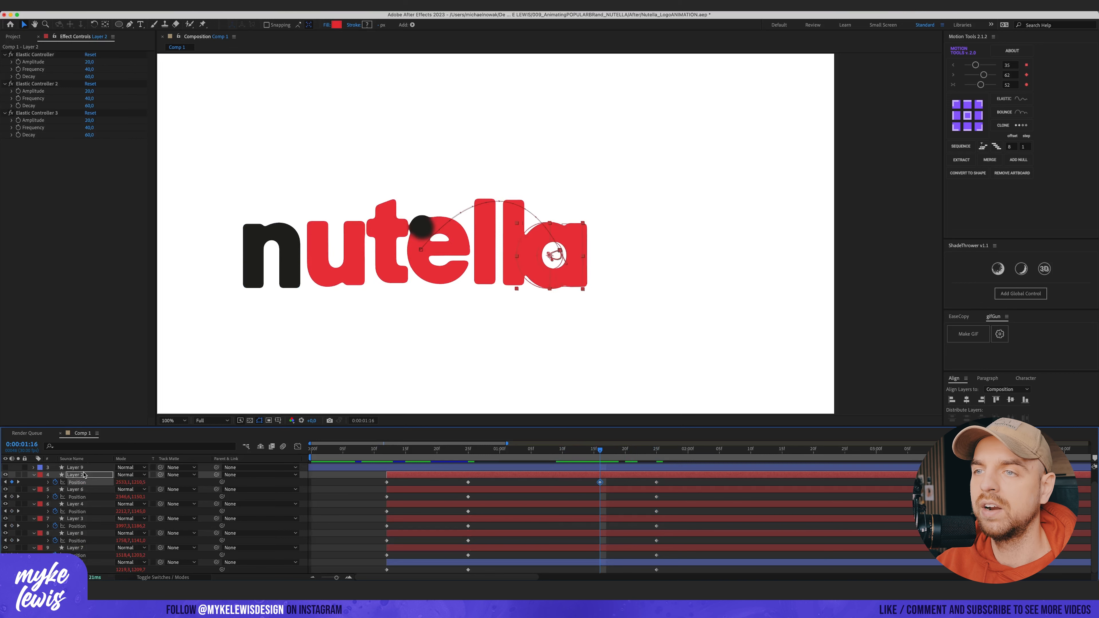
click(88, 491)
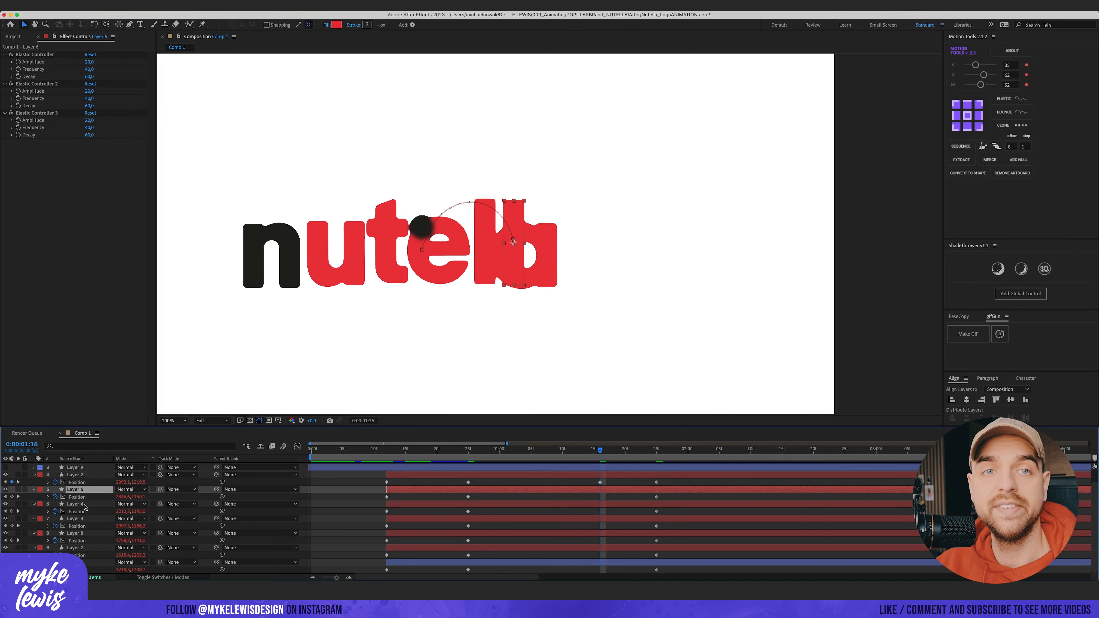
Step: Nudge the neighbouring letter layers 30 pixels to the left each at the same frame
key(super+shift+Down)
key(shift+Left)
key(shift+Left)
key(shift+Left)
key(shift+Left)
key(shift+Left)
key(shift+Left)
key(shift+Left)
key(shift+Left)
key(shift+Left)
key(shift+Left)
key(shift+Left)
key(shift+Left)
key(shift+Left)
key(shift+Left)
click(88, 475)
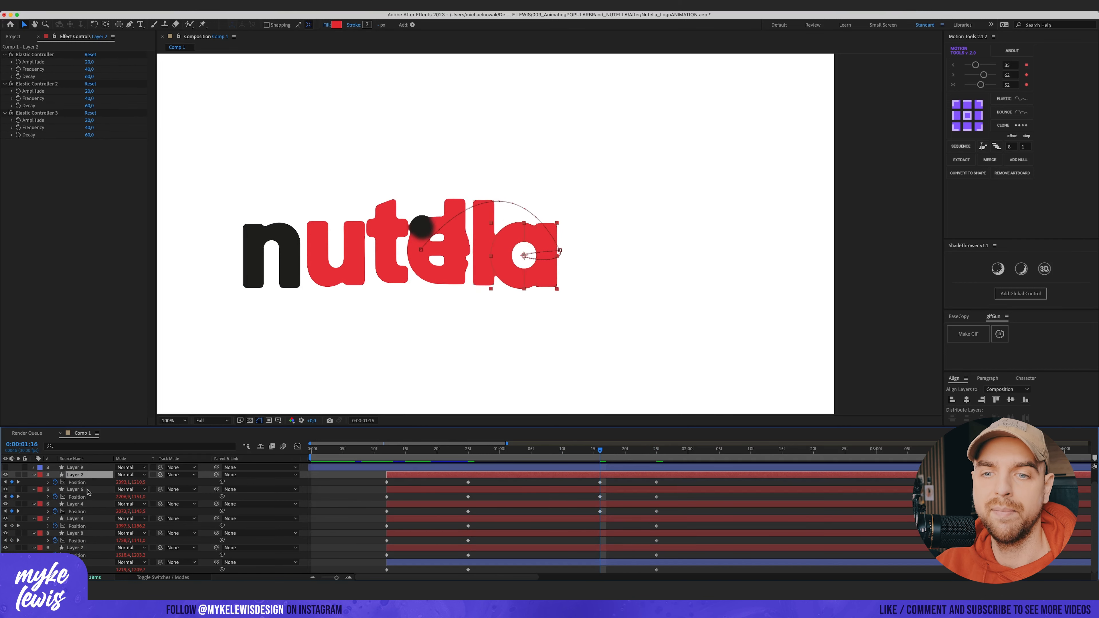
click(90, 489)
key(shift+Left)
key(shift+Left)
key(shift+Left)
key(shift+Left)
key(shift+Left)
key(shift+Left)
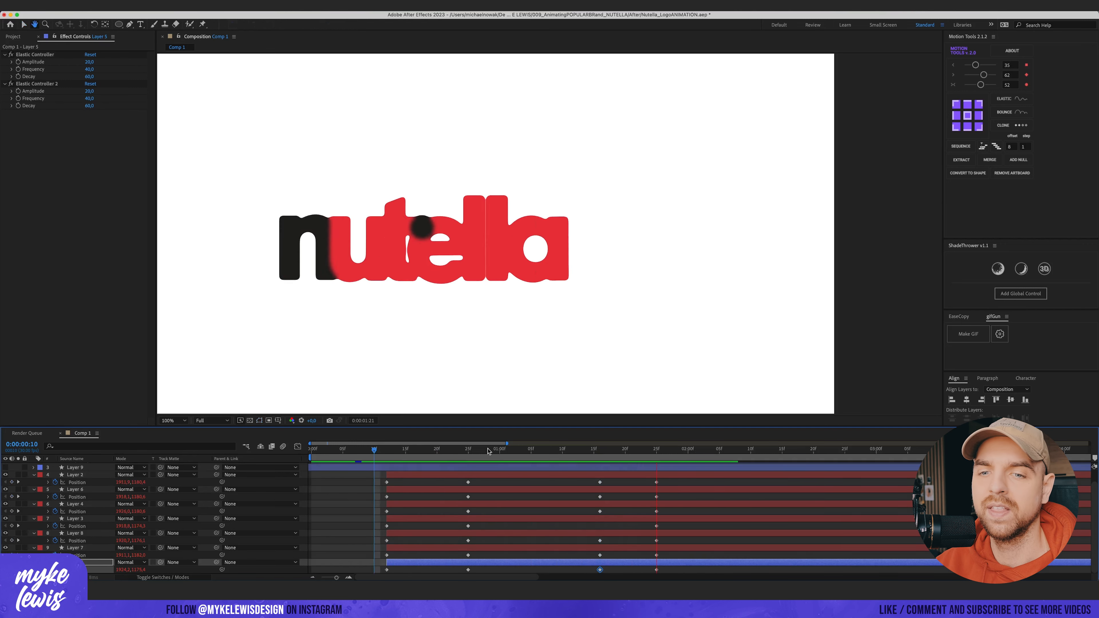
Step: In the graph editor, lengthen the easing handles on the second letter layer's position keyframes for a smoother speed curve
click(76, 526)
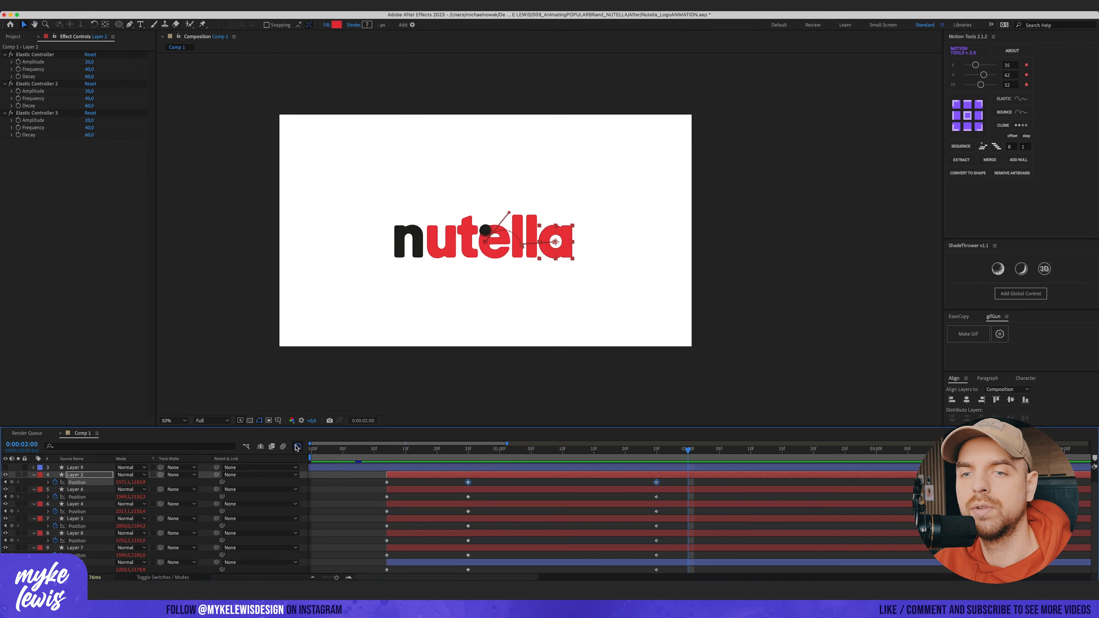
click(298, 446)
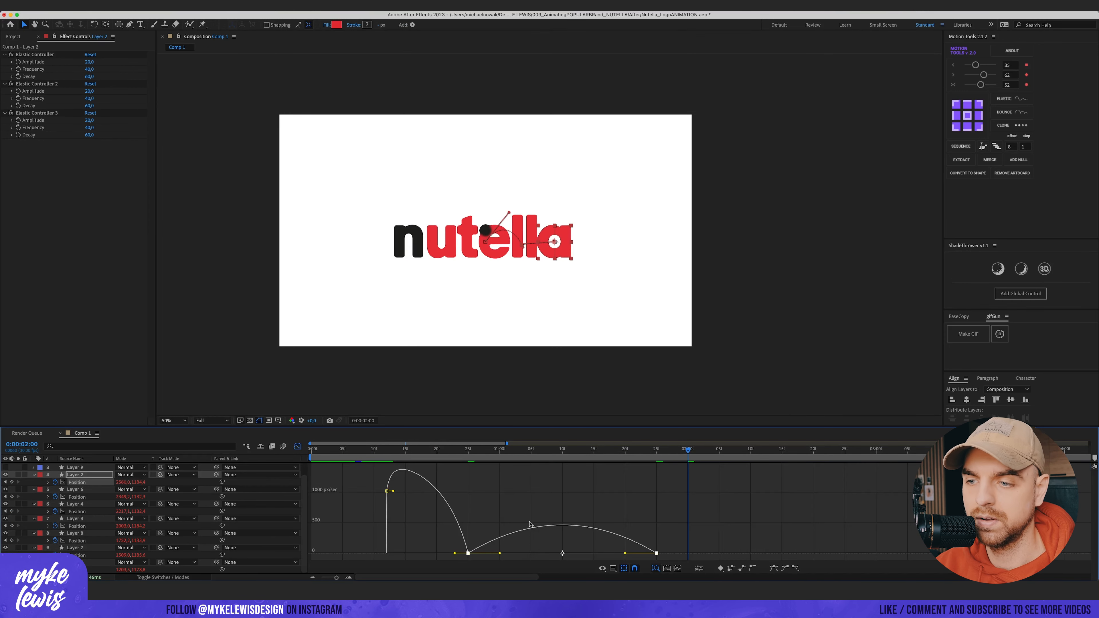
drag(500, 554, 555, 555)
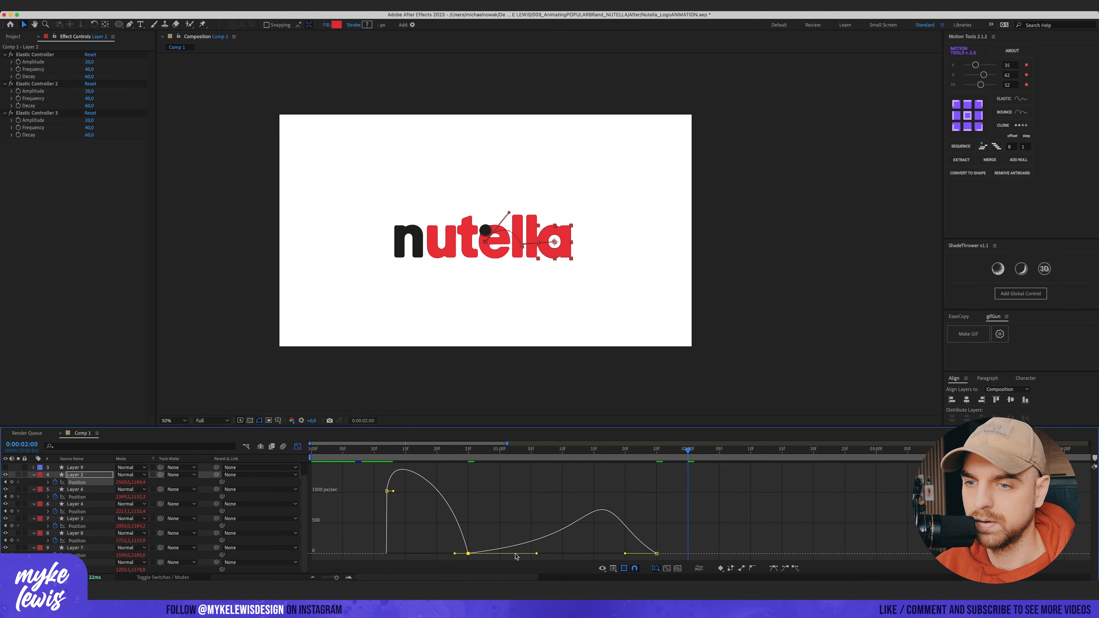
drag(625, 554, 654, 558)
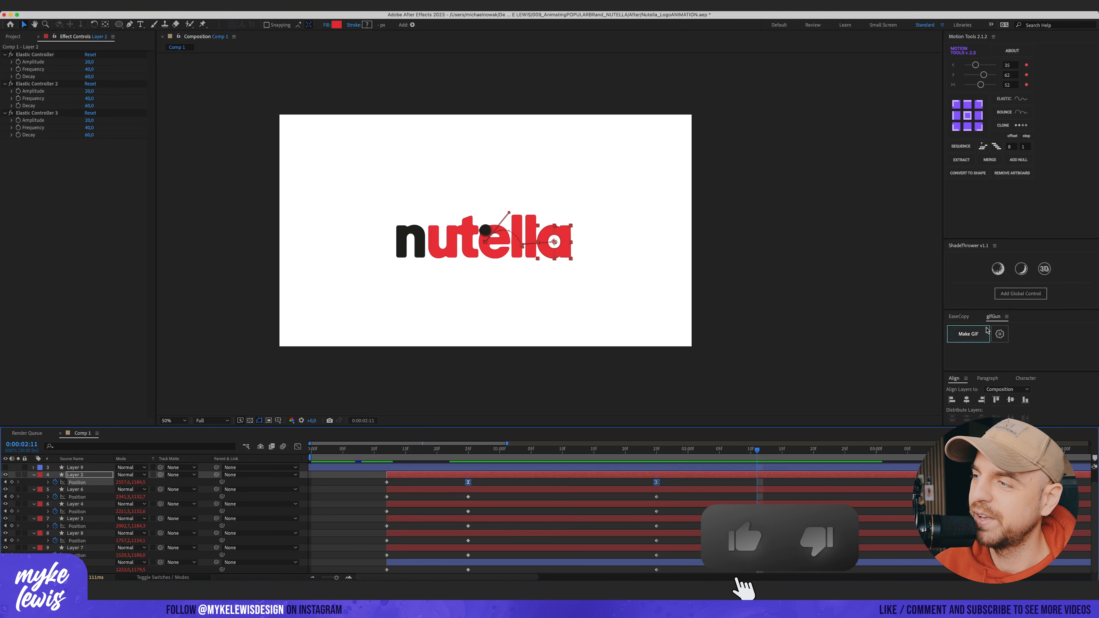
Step: With EaseCopy, paste the copied easing onto the other letter layers' position keyframes
click(970, 318)
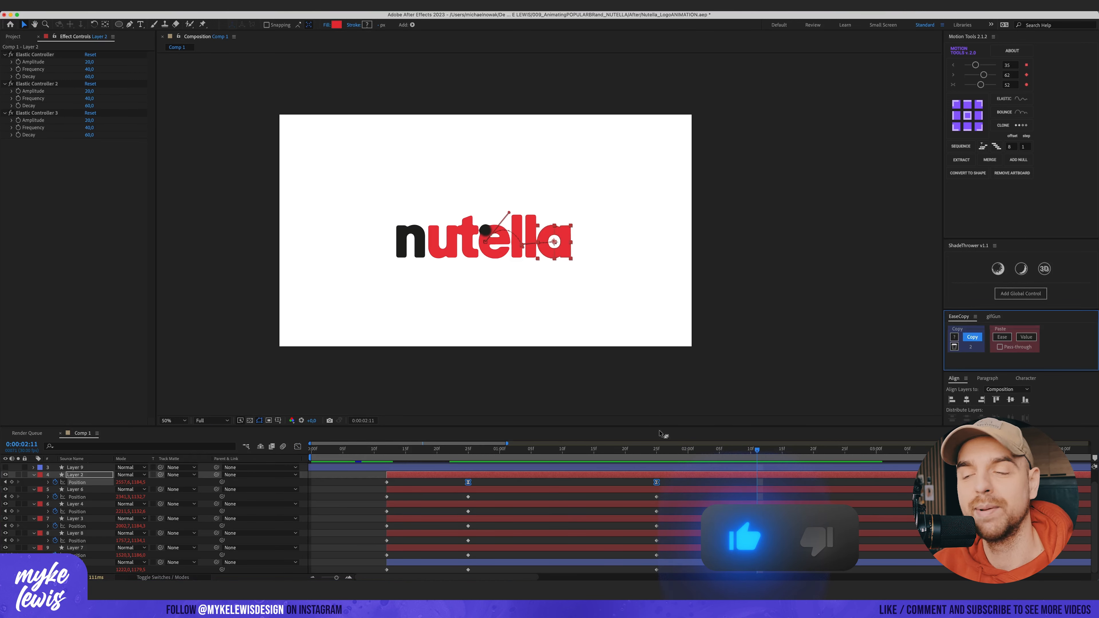
drag(671, 493, 451, 573)
click(1000, 336)
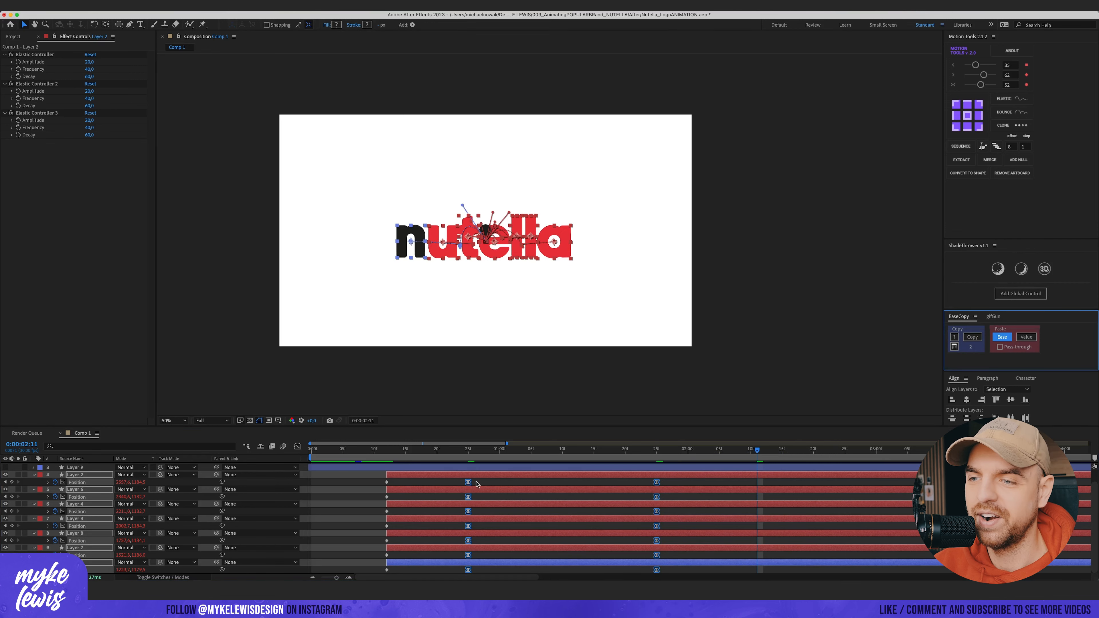
Step: Preview the letters' movement by playing and scrubbing through the first seconds
click(469, 452)
key(space)
drag(477, 454, 445, 456)
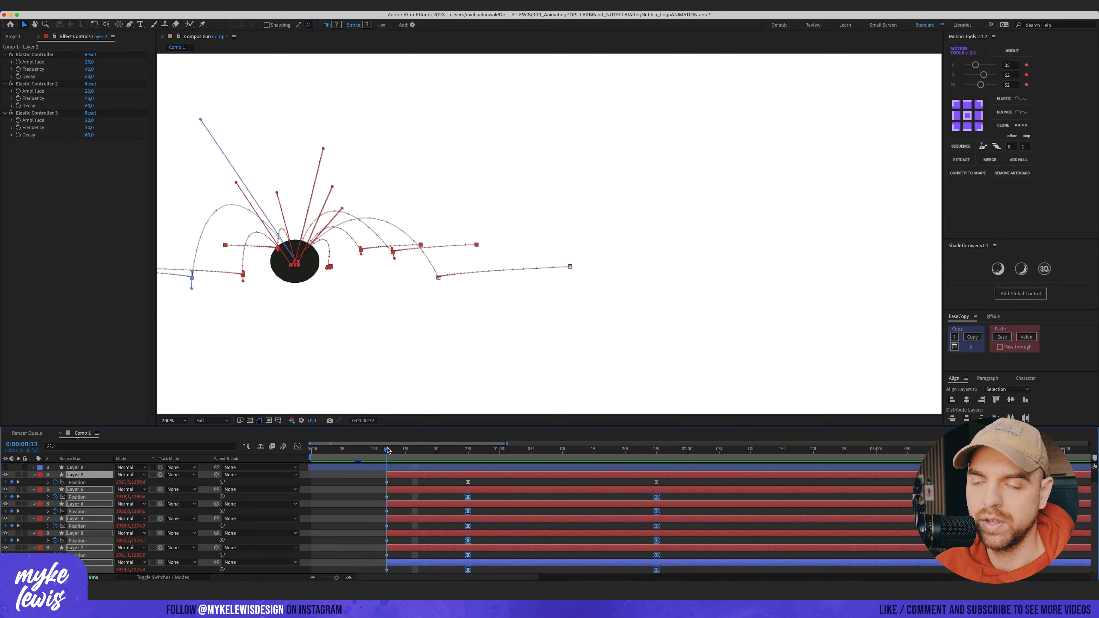
drag(387, 449, 493, 450)
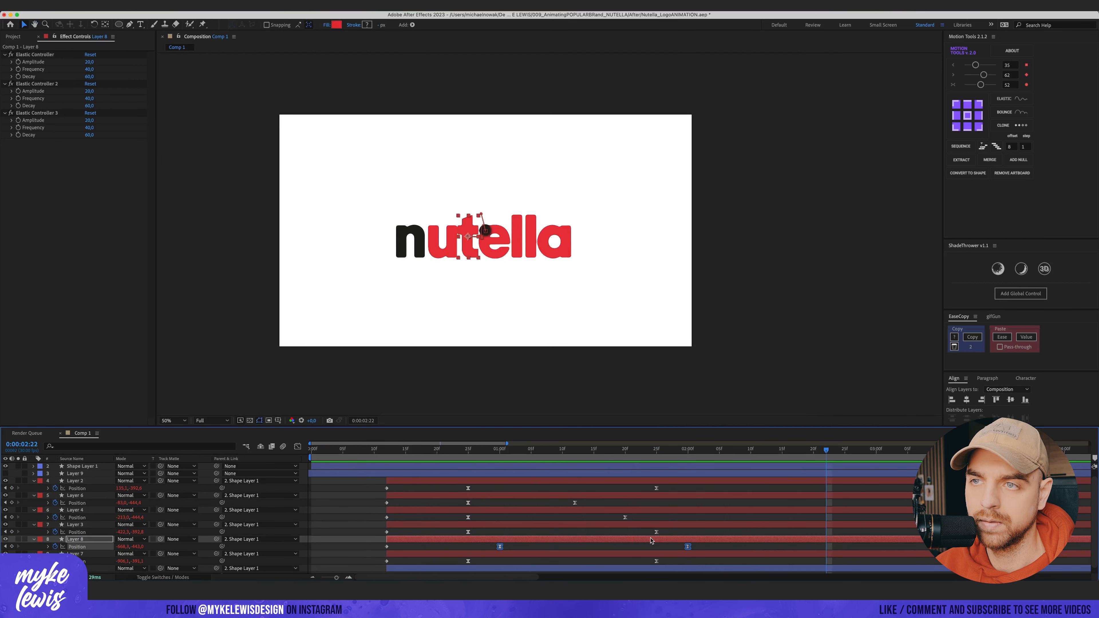
Step: Shift the final position keyframes of two letter layers earlier to stagger when they land
drag(657, 561, 588, 560)
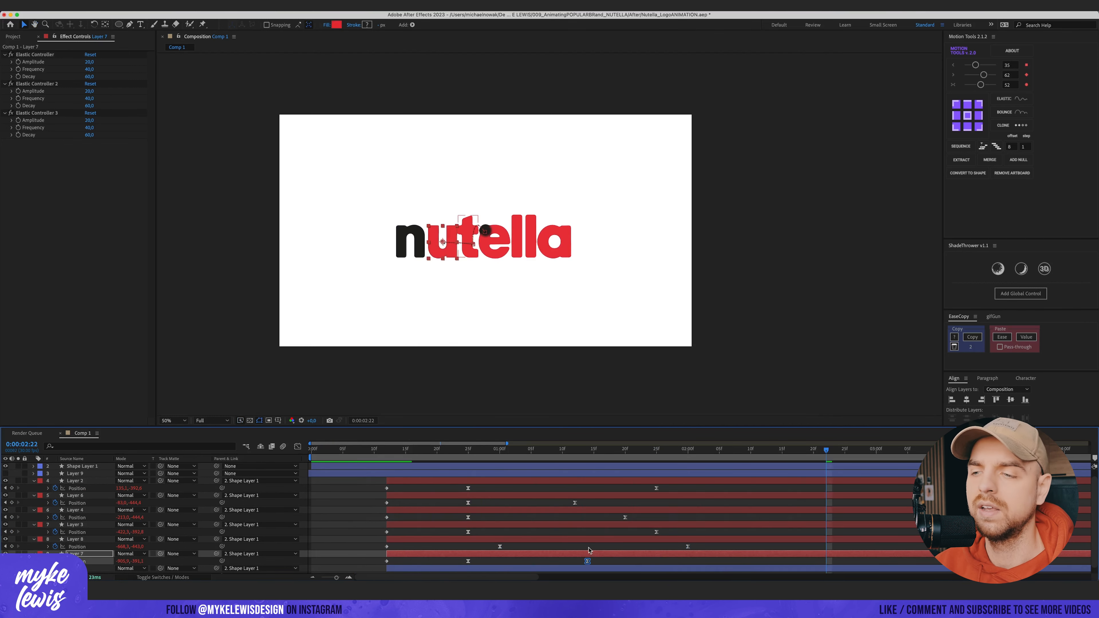
click(457, 452)
drag(458, 455, 471, 453)
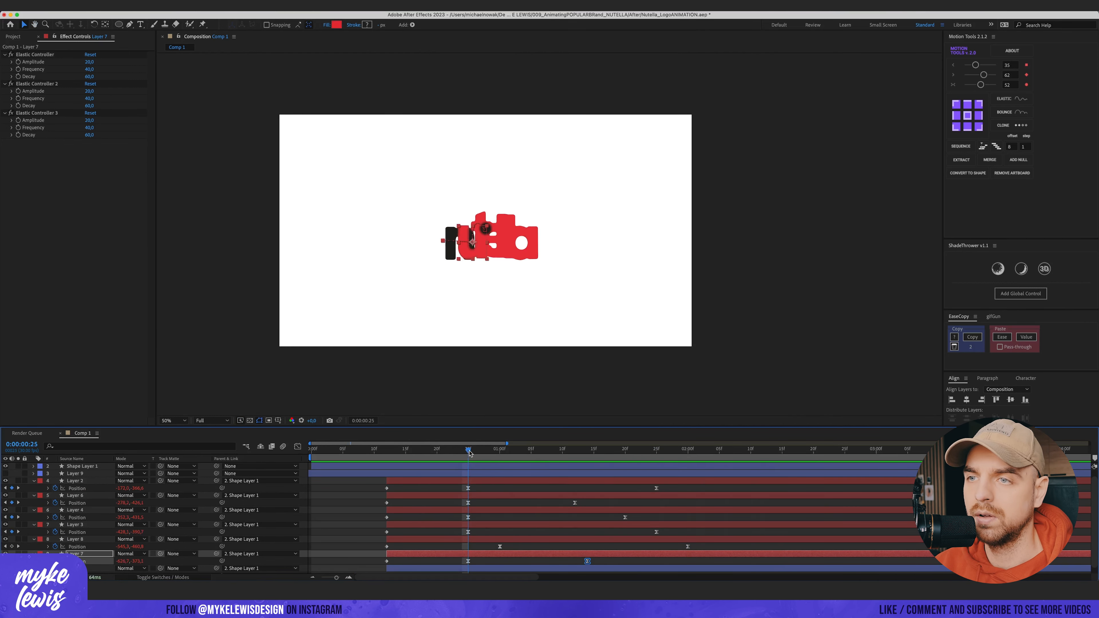
scroll(589, 548, down, 1)
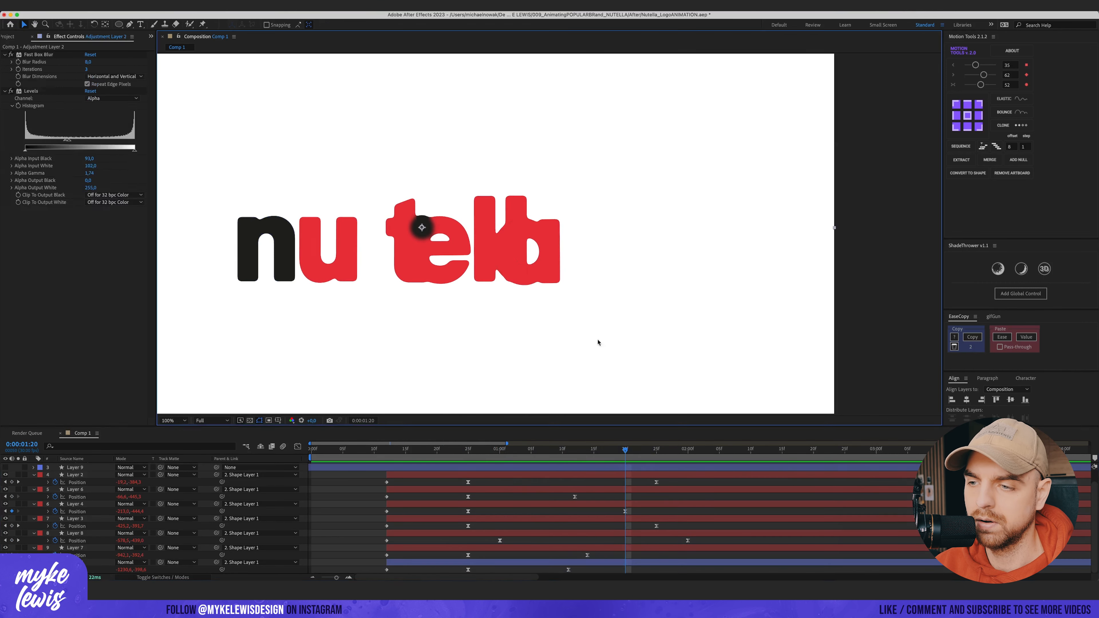
click(594, 497)
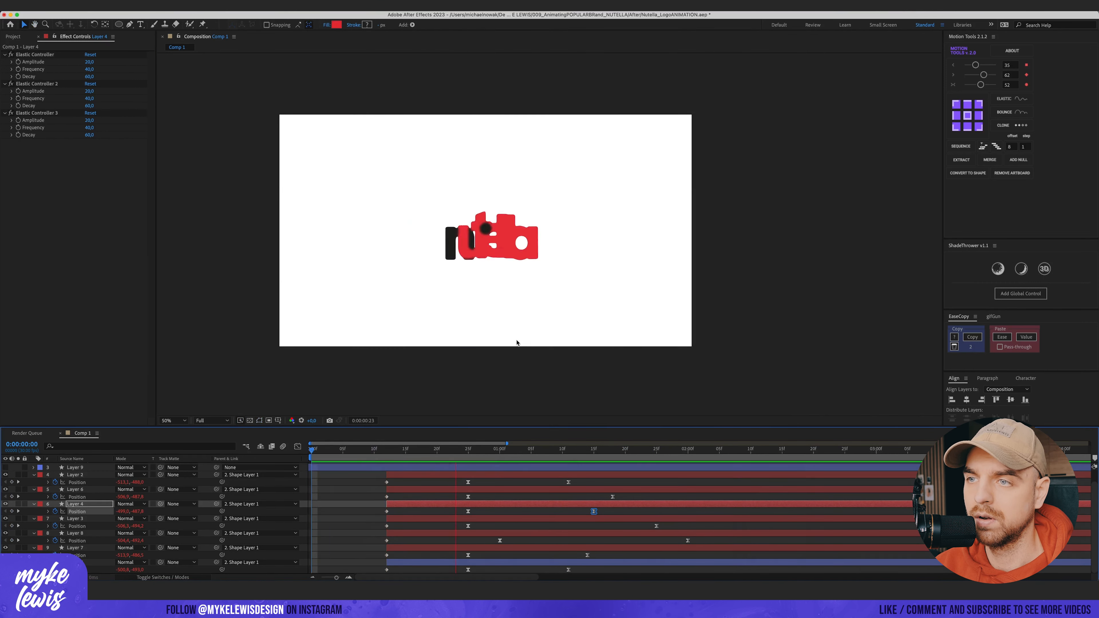
Step: Duplicate the bouncing circle's shape layer and reveal the original circle layer's opacity property
click(83, 474)
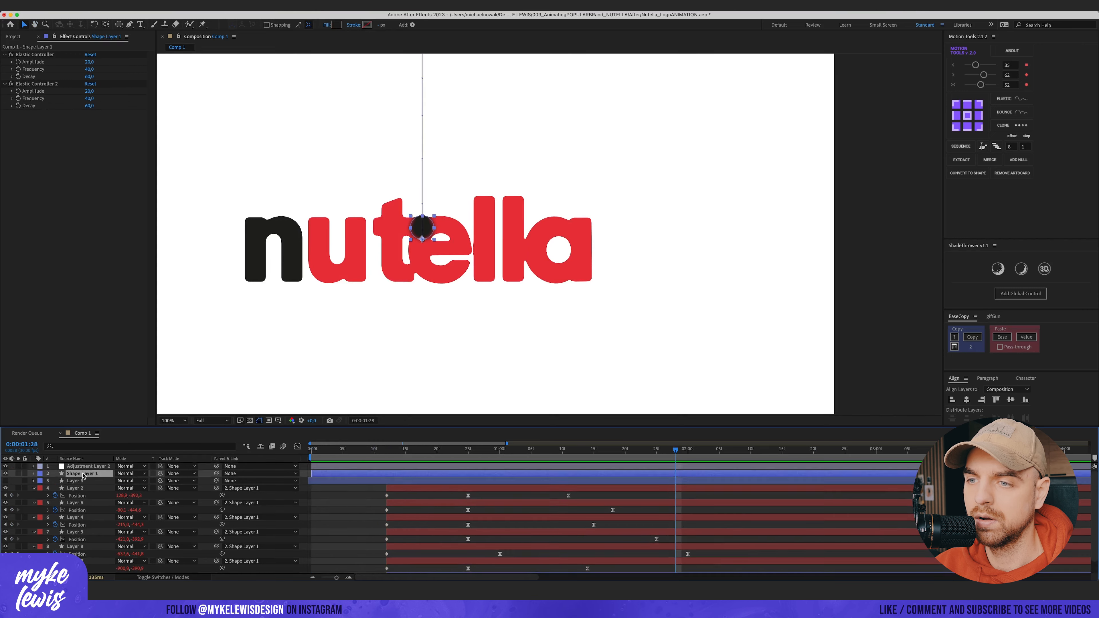
key(super+d)
mouse_move(675, 451)
mouse_down()
mouse_move(444, 451)
mouse_move(676, 451)
mouse_up()
click(82, 481)
key(t)
click(40, 482)
click(58, 515)
click(82, 474)
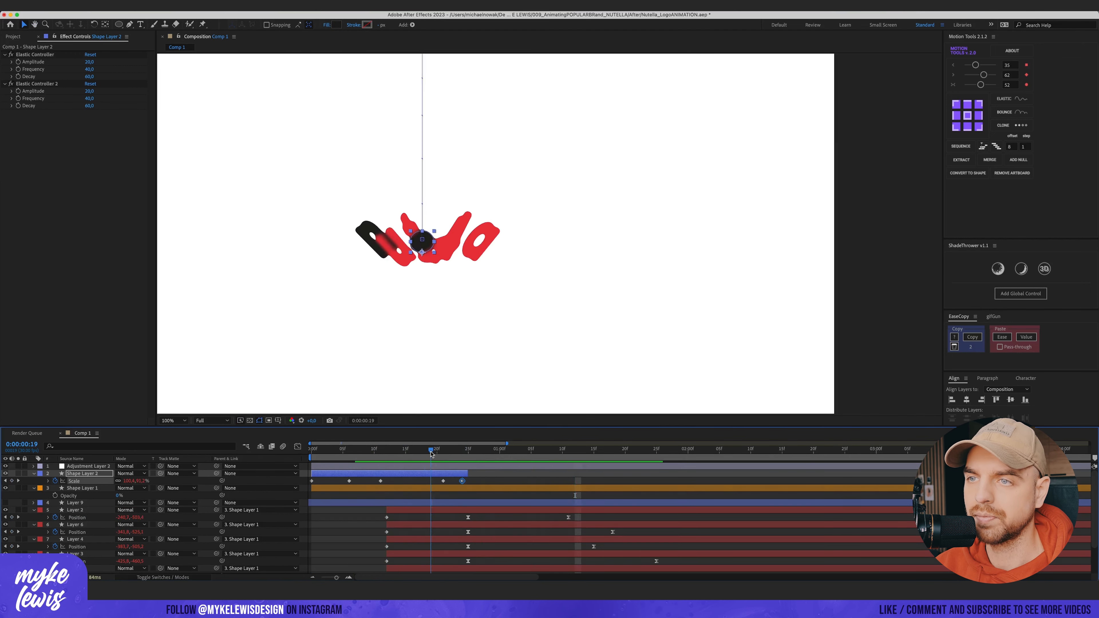
Step: Play the full animation from the beginning to review it
key(comma)
key(space)
key(Home)
key(space)
key(space)
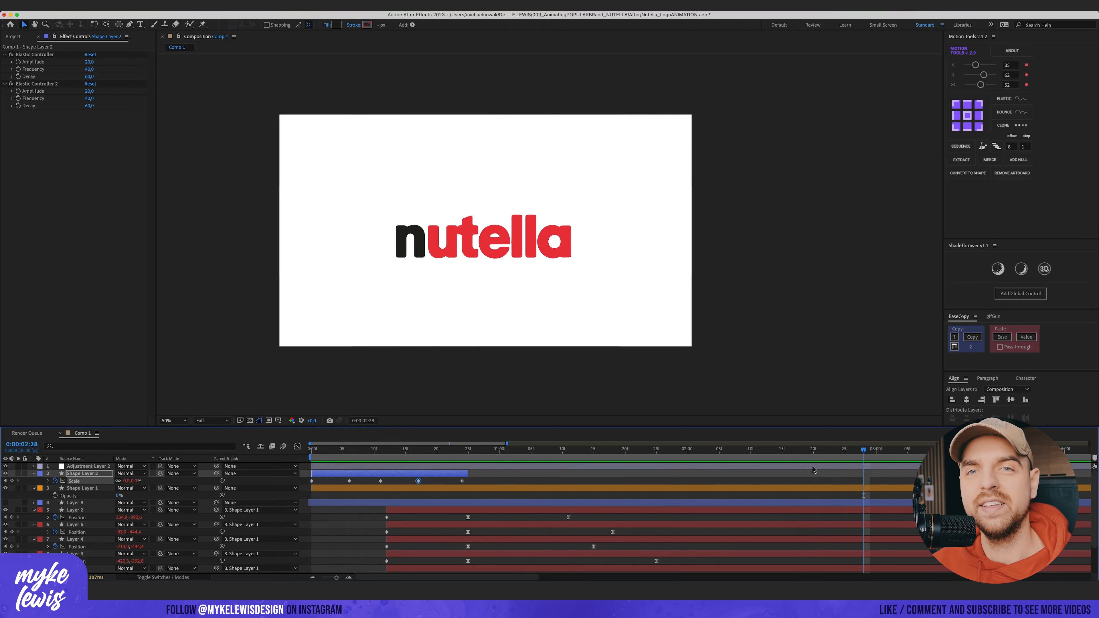